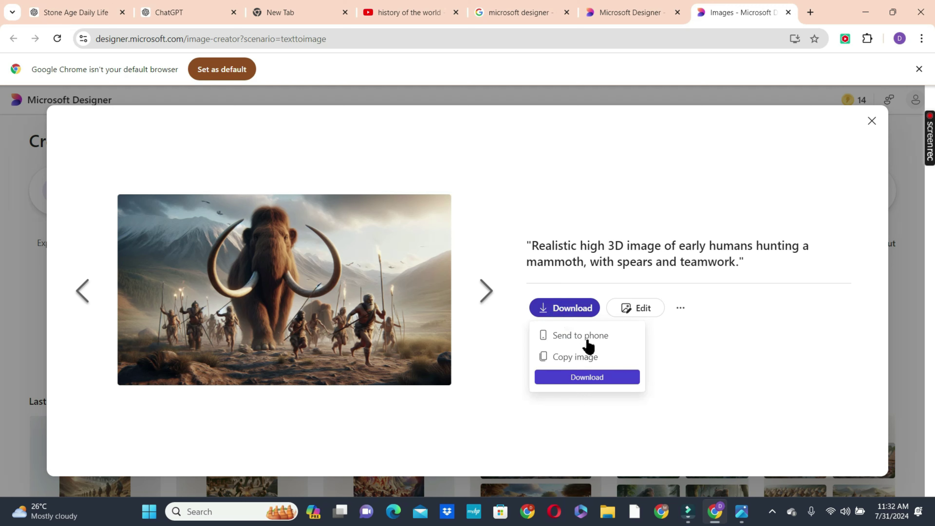
- Download the mammoth-hunt image and open the generated Stone Age community campfire image set
left_click(588, 382)
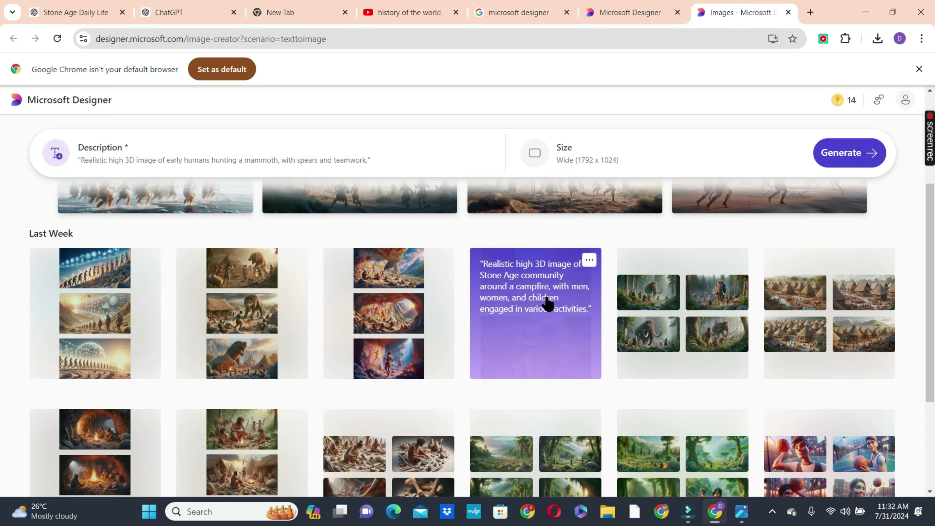
left_click(548, 302)
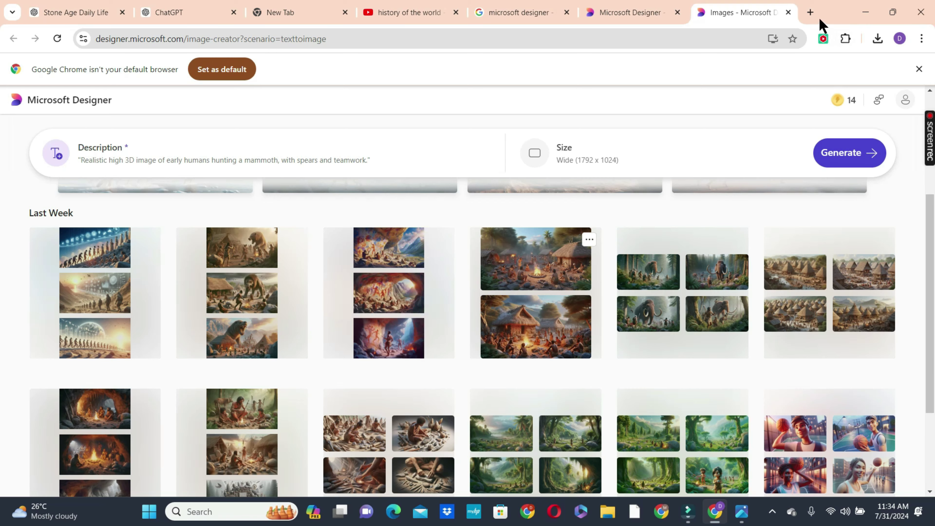
- Search for "luma ai" in a new browser tab and sign in to Luma Dream Machine with Google
left_click(809, 12)
type("luma ai")
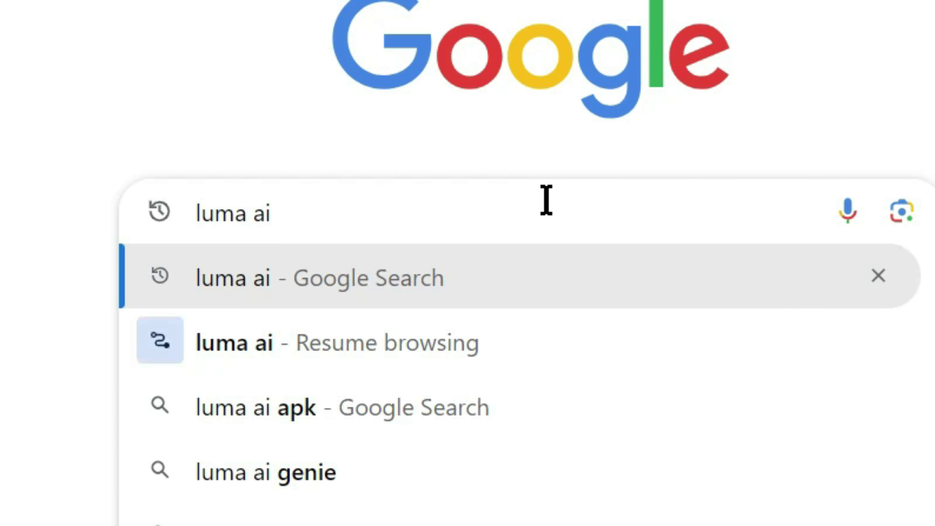
key("Return")
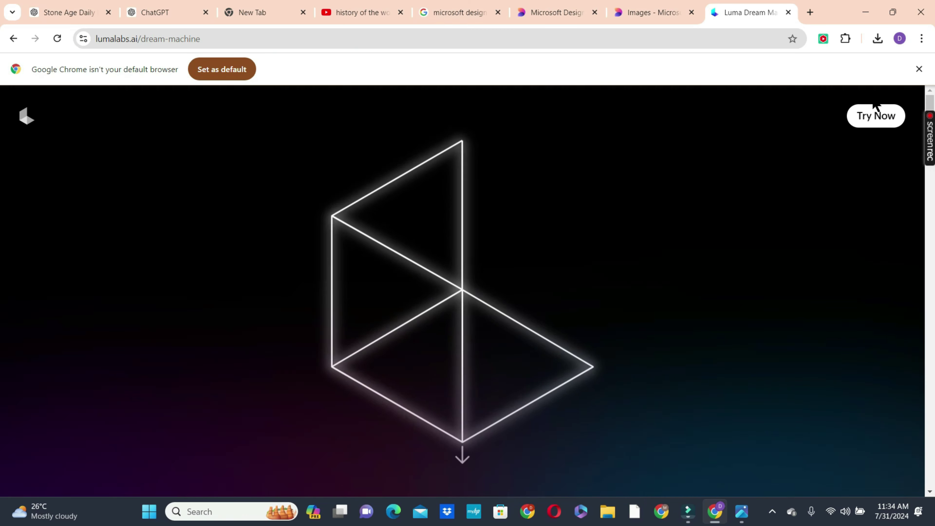
left_click(867, 118)
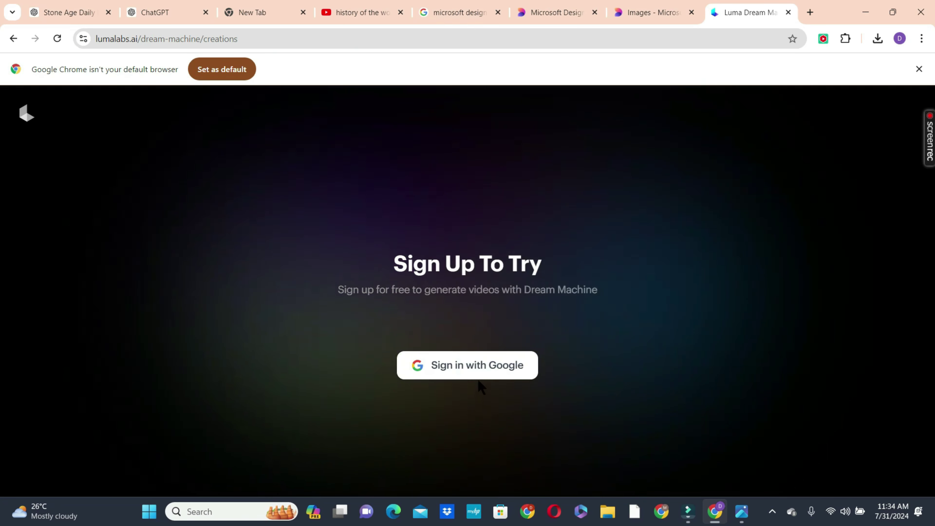
left_click(467, 376)
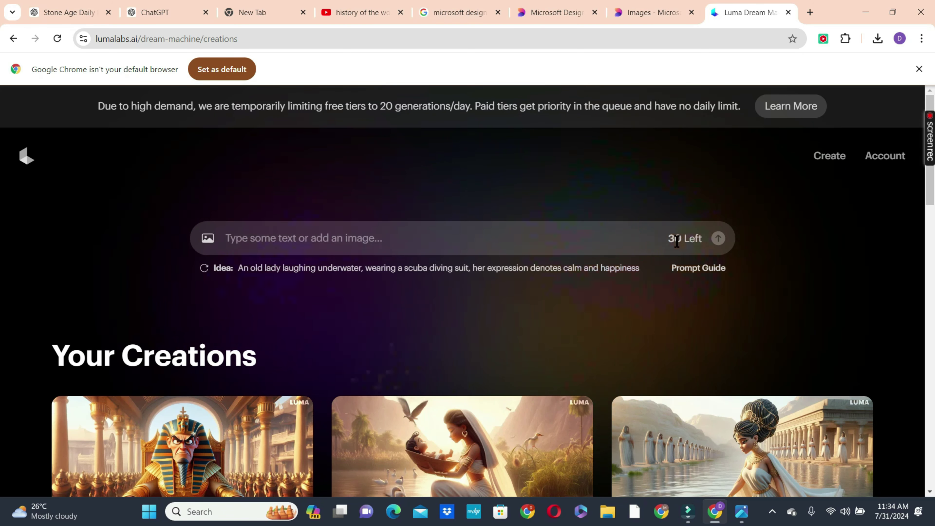
- Upload the downloaded Stone Age village campfire image as the starting frame for a Dream Machine video
left_click(208, 238)
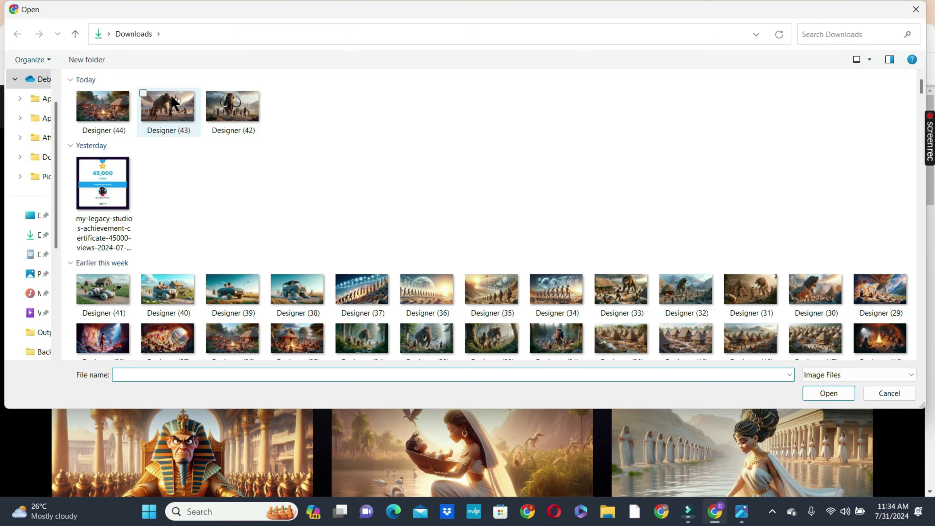
left_click(172, 104)
left_click(828, 394)
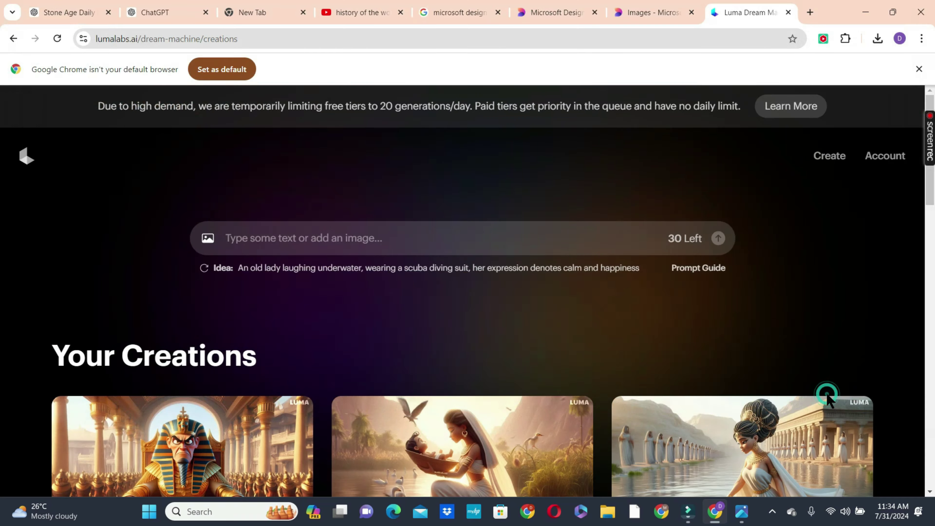
- Enter the prompt "dancing around", turn off Enhance prompt, and generate the campfire video
left_click(261, 266)
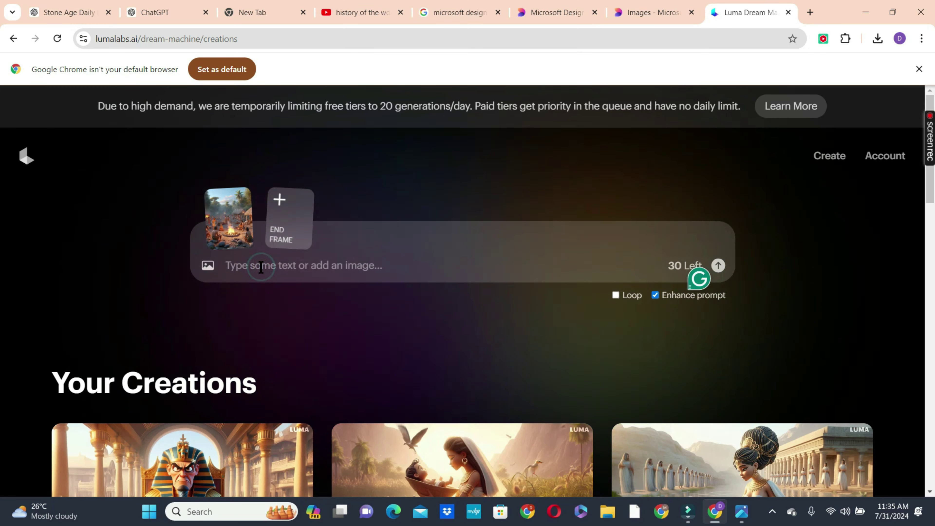
type("dancing around the f")
key("BackSpace")
key("BackSpace")
key("BackSpace")
key("BackSpace")
key("BackSpace")
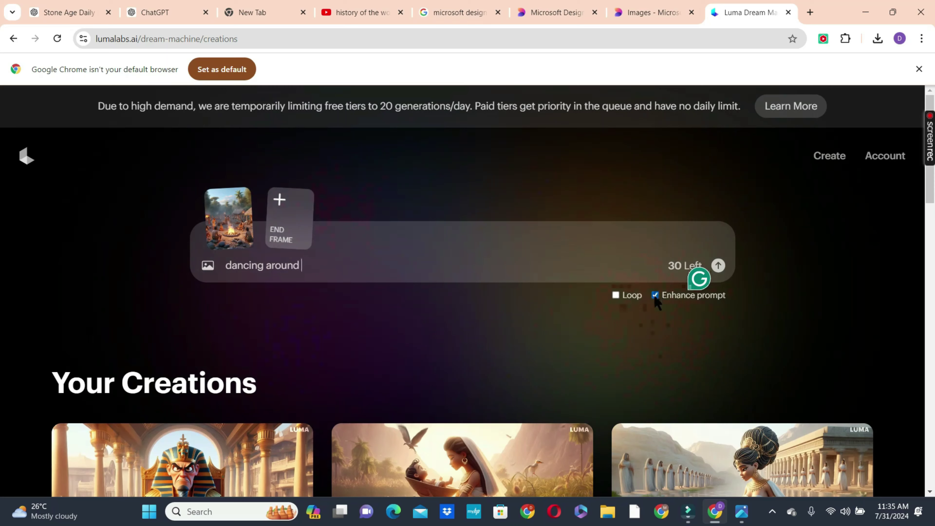
left_click(654, 295)
left_click(718, 265)
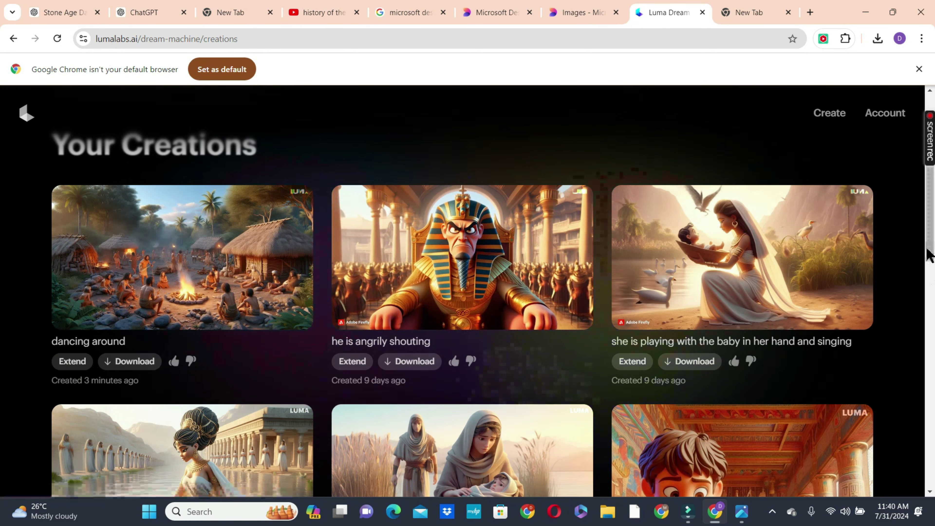
- Find klingai.com from the empty browser tab and complete the puzzle security verification for signing in to Kling AI
left_click(749, 14)
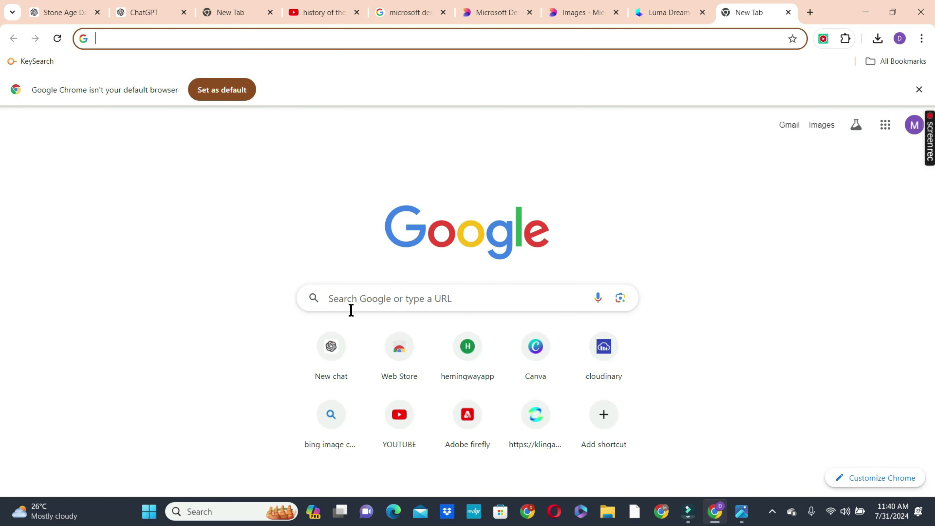
left_click(412, 293)
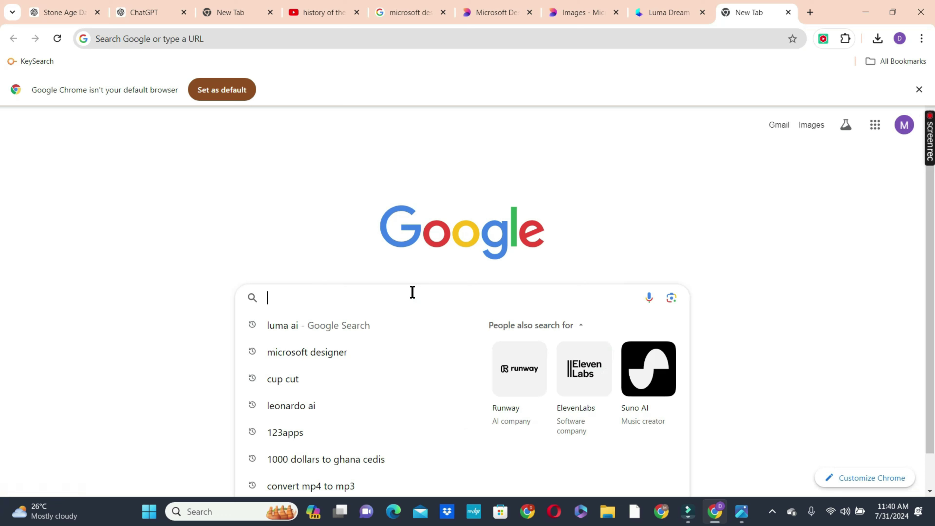
type("l")
key("BackSpace")
key("BackSpace")
type("klingai.com")
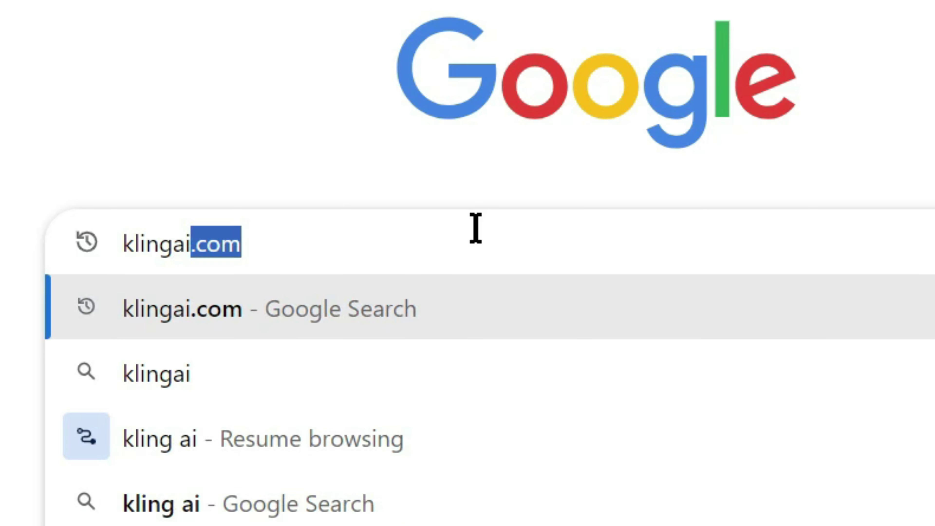
key("Return")
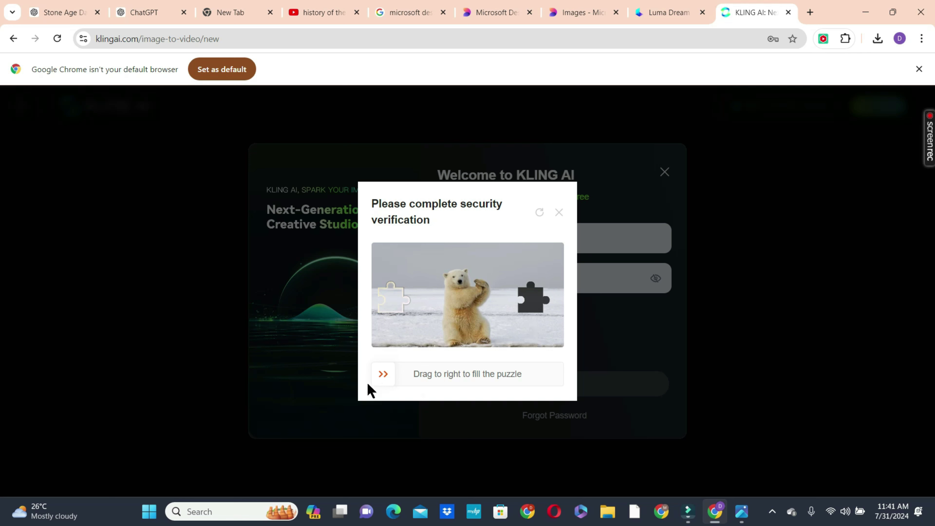
left_click_drag(383, 373, 513, 372)
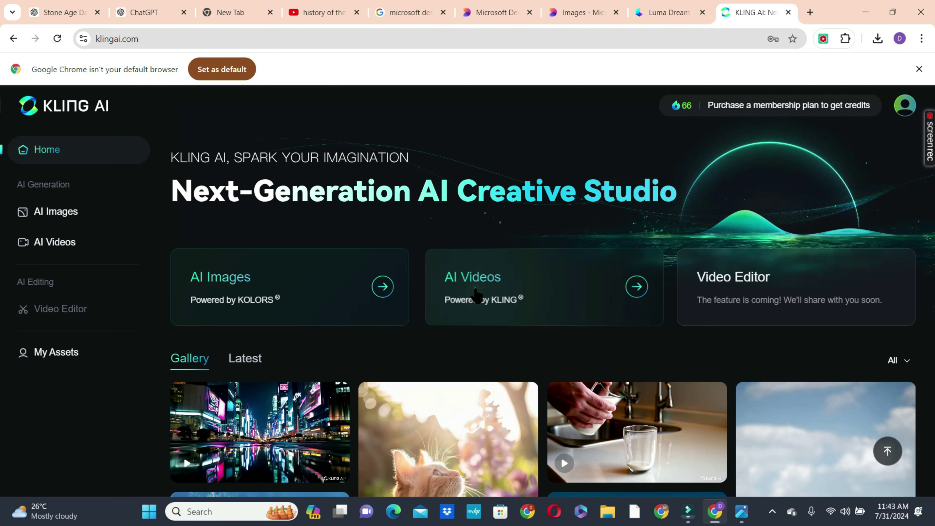
- Generate an Image to Video clip in AI Videos from the picture Designer (41), leaving the prompt empty
left_click(479, 295)
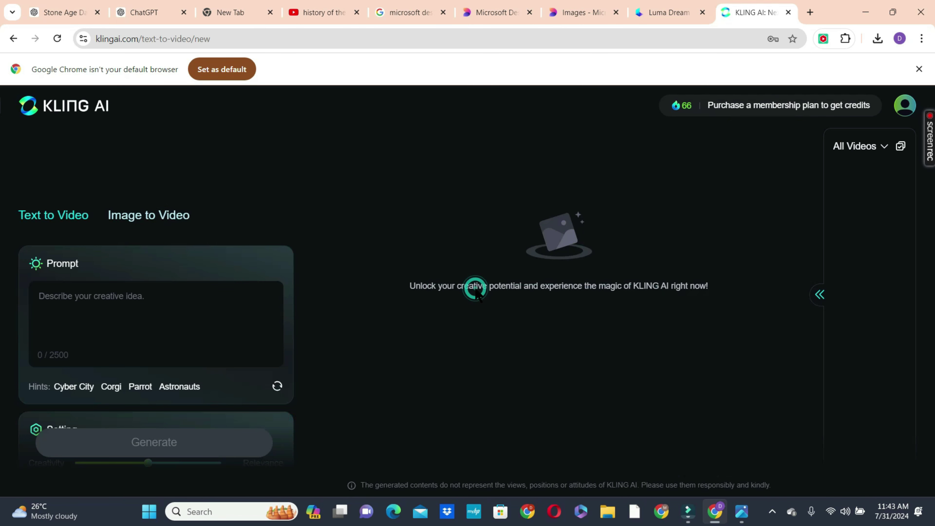
left_click(154, 217)
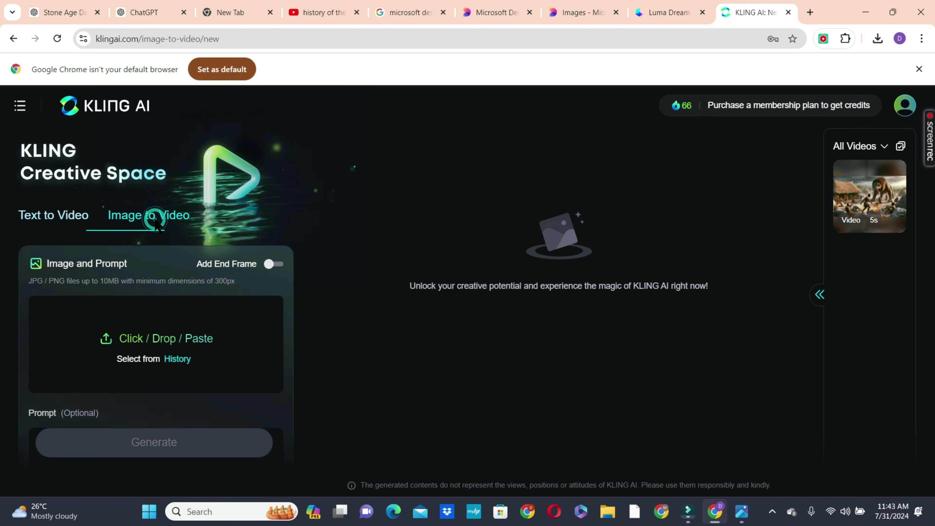
left_click(107, 344)
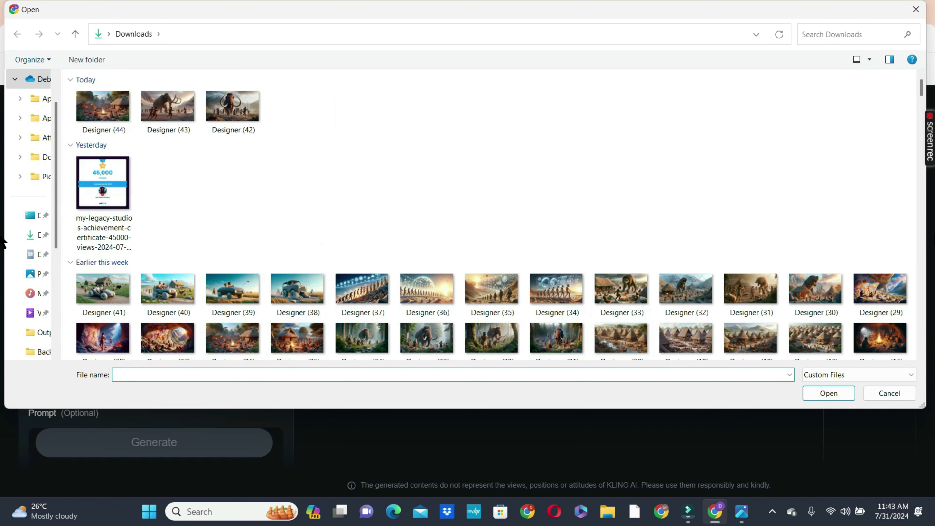
scroll(258, 239, "down", 3)
left_click(107, 156)
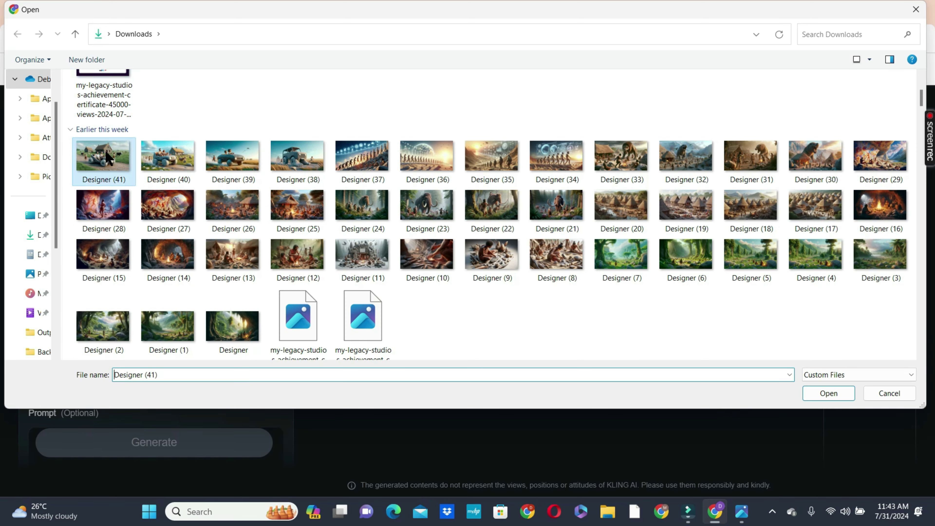
left_click(836, 393)
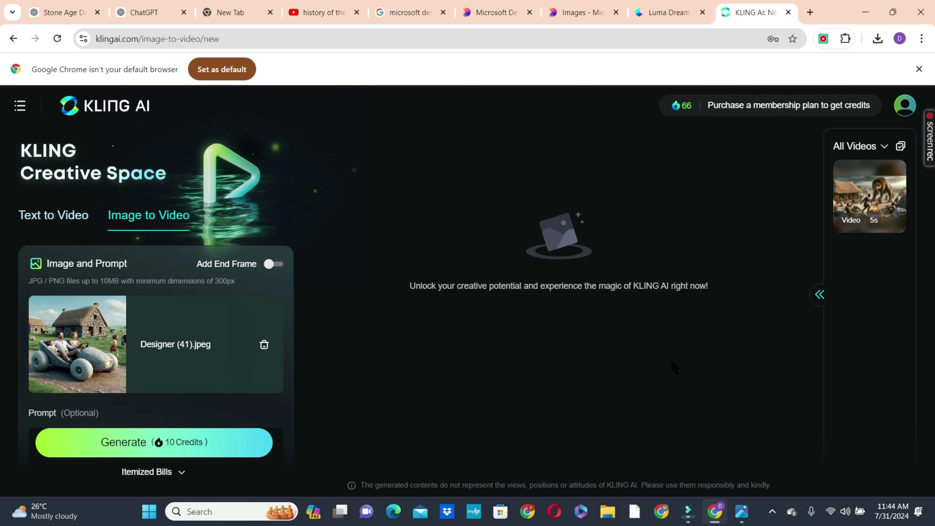
left_click(127, 444)
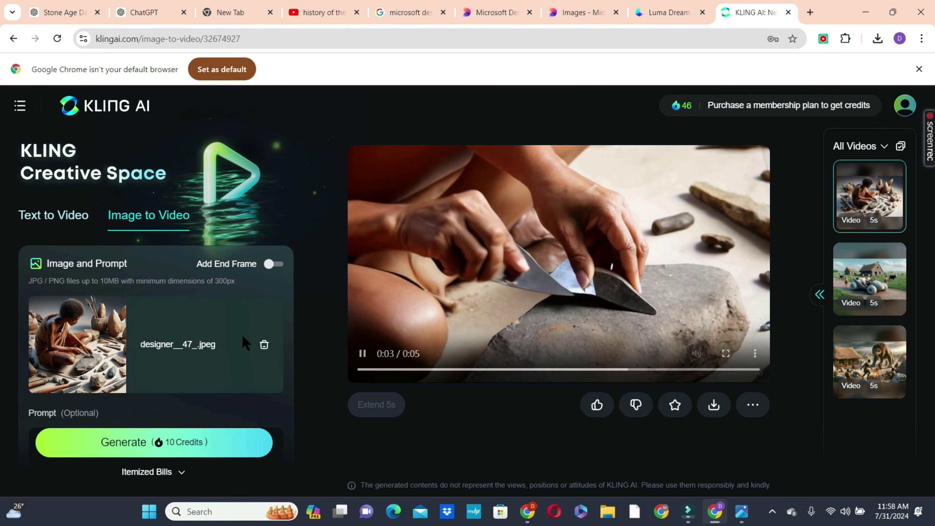
- Download the generated stone-toolmaking video and remove designer__47_.jpeg as the source image
left_click(713, 404)
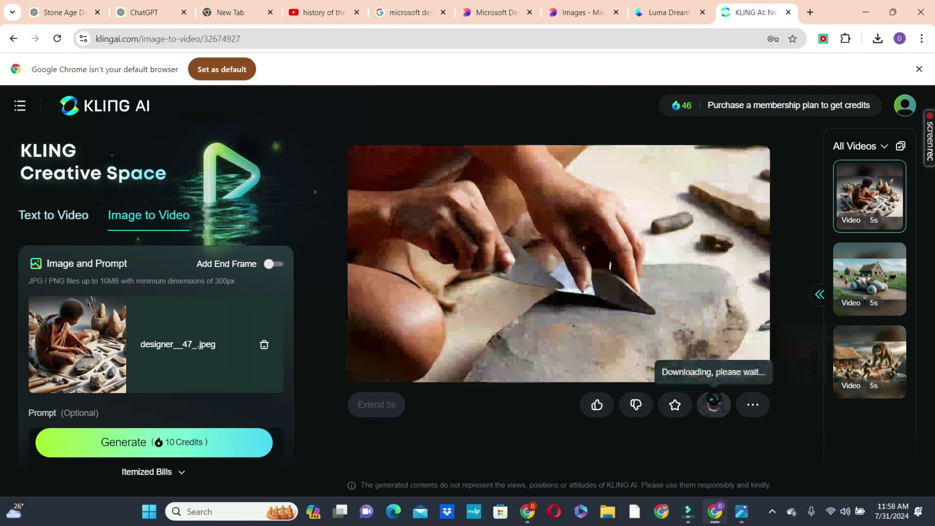
left_click(752, 405)
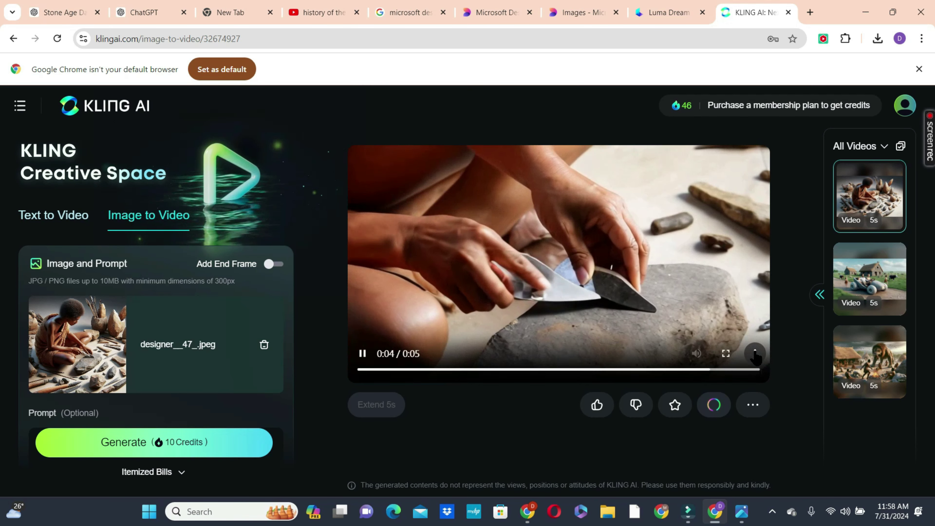
left_click(754, 353)
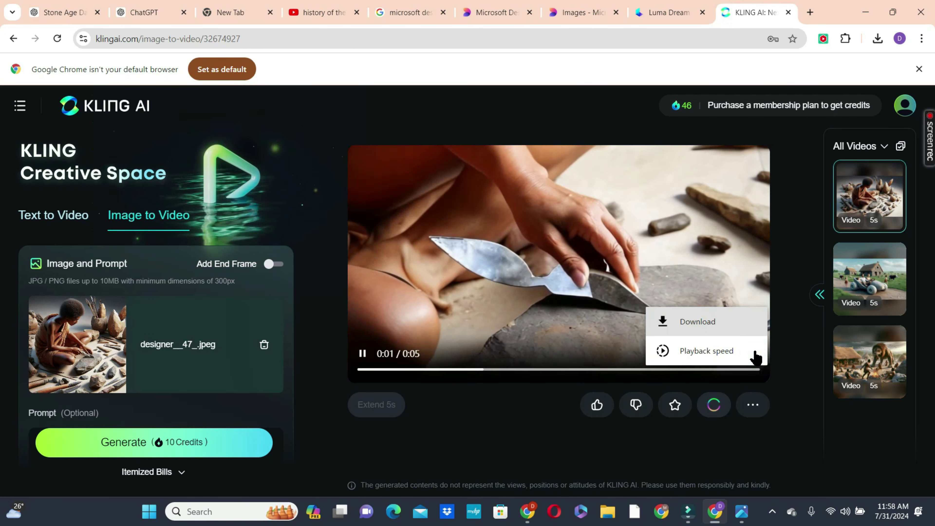
left_click(728, 321)
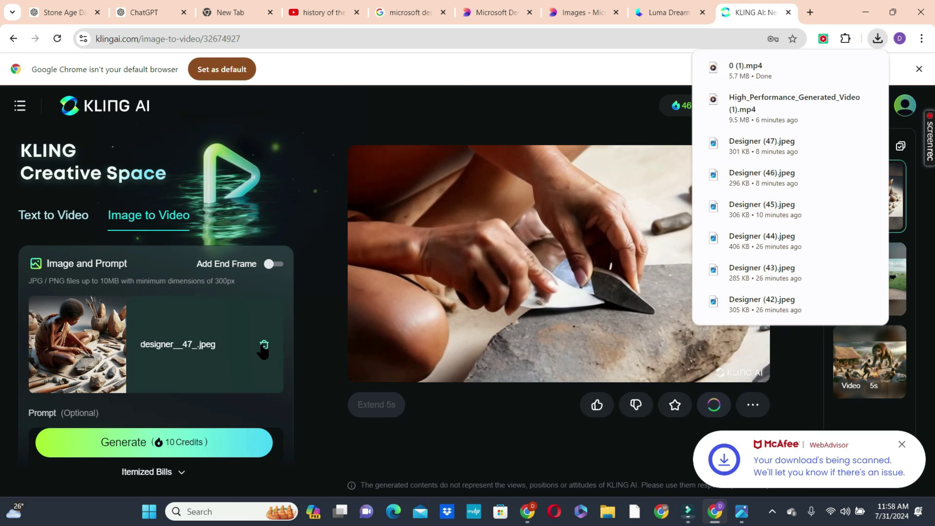
left_click(264, 350)
left_click(263, 350)
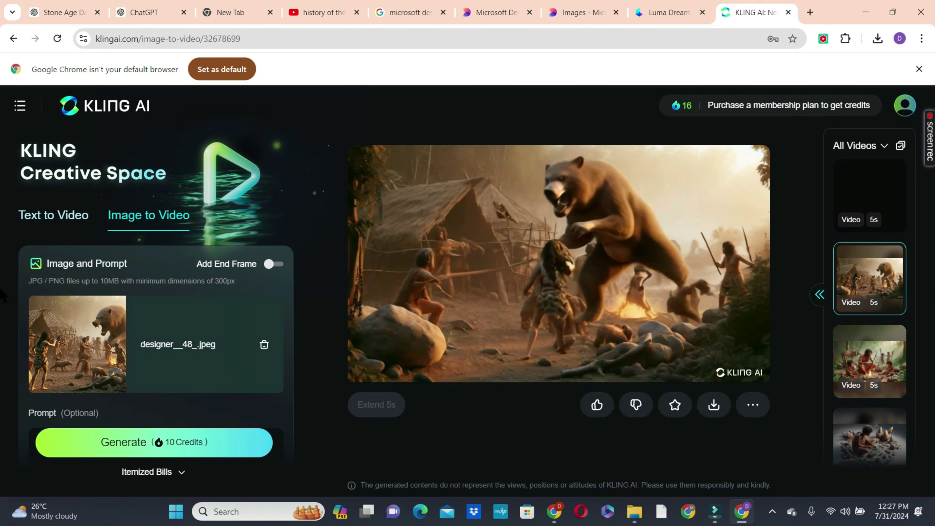
- Review the campfire and toolmaking clips among the generated videos and check when the remaining credits expire
left_click(869, 195)
left_click(874, 364)
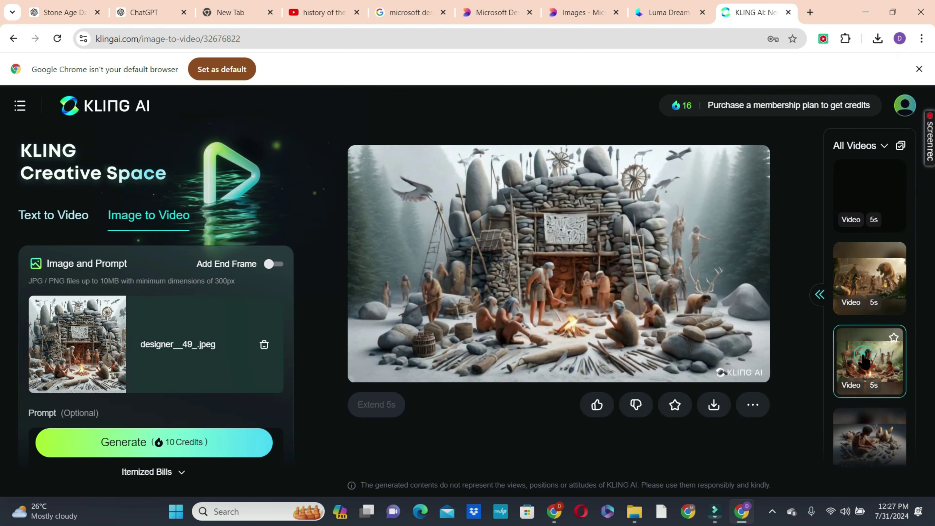
left_click(870, 436)
mouse_move(684, 111)
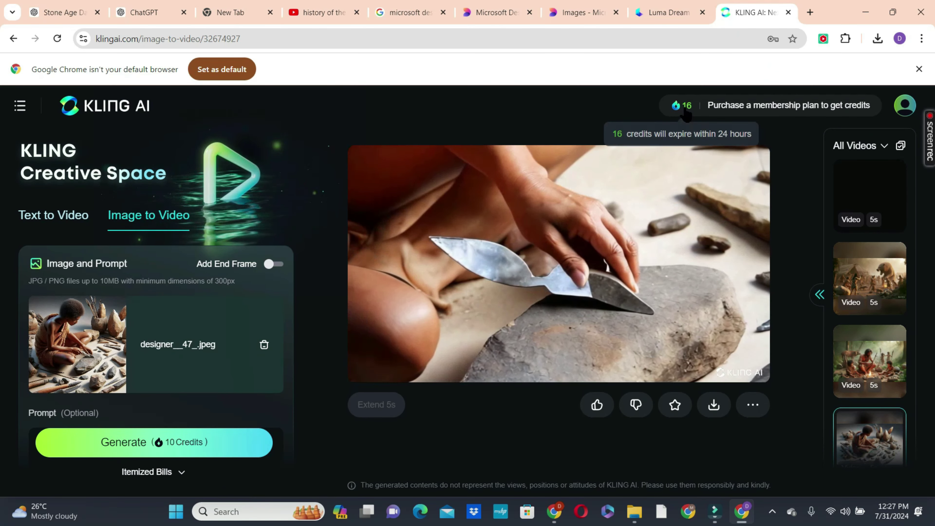
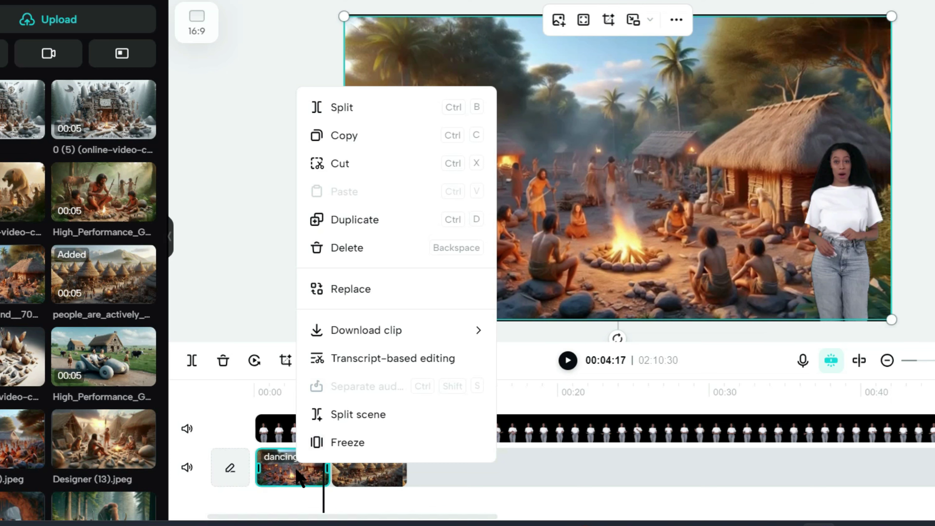
- In the CapCut project, duplicate the dancing_around clip, place the copy directly after the original on the main track, and reverse it
left_click(353, 219)
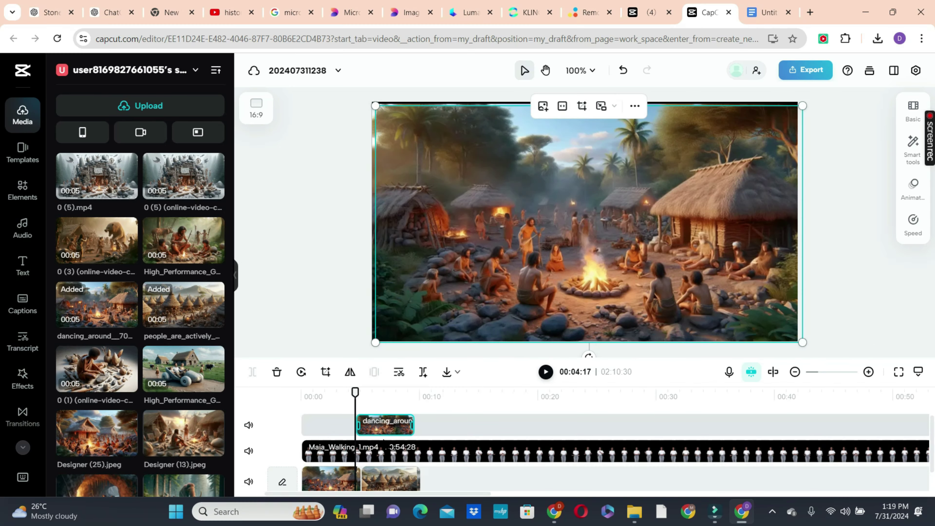
left_click_drag(354, 434, 384, 478)
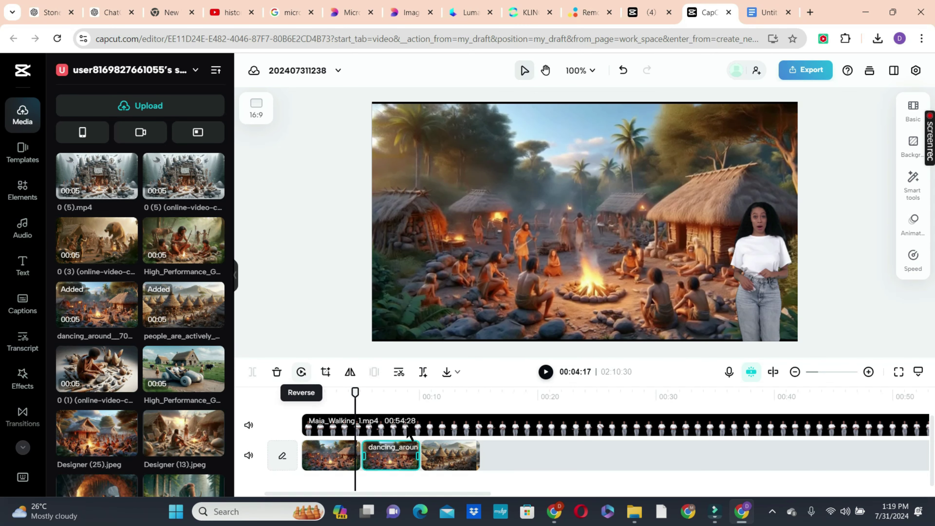
left_click(301, 372)
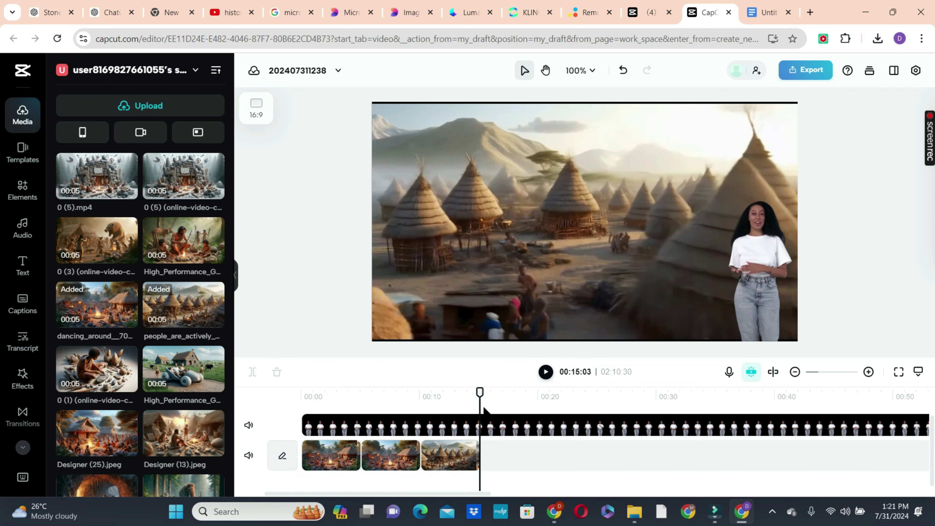
- Add the 0 (1) toolmaking clip to the end of the main track and duplicate it
left_click(99, 371)
right_click(512, 455)
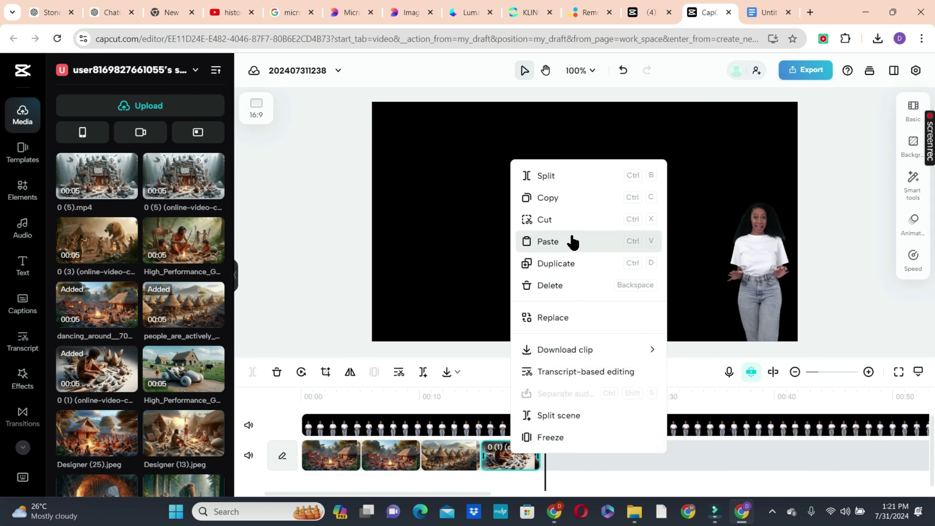
left_click(560, 265)
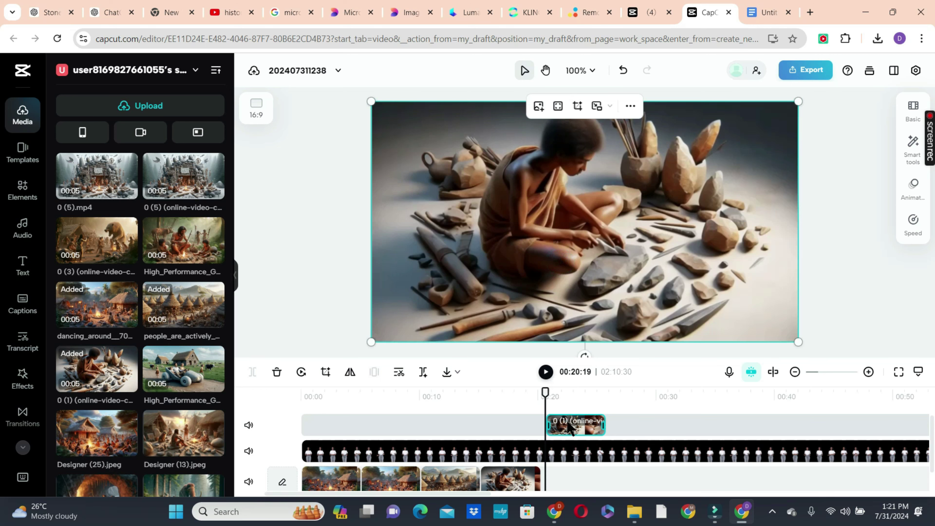
- Place the duplicated toolmaking clip directly after the original on the main track and reverse it
left_click_drag(569, 427, 557, 469)
right_click(557, 468)
left_click(556, 462)
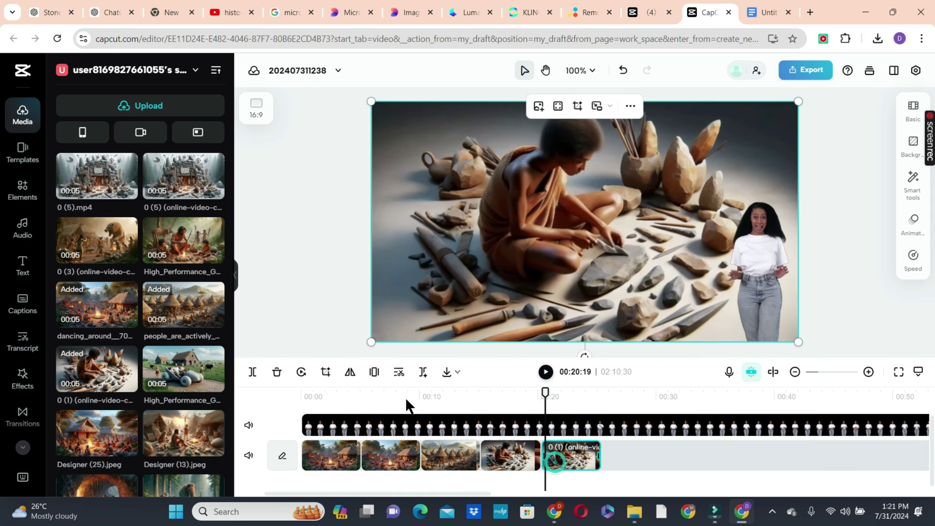
left_click(302, 374)
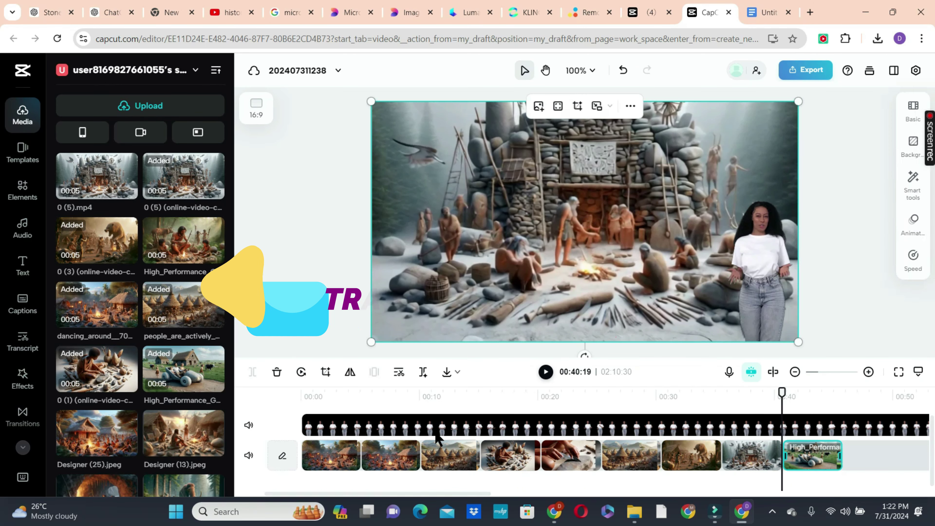
- Add the Dissolve overlay transition between the two dancing_around clips on the main track
left_click(325, 461)
left_click(22, 415)
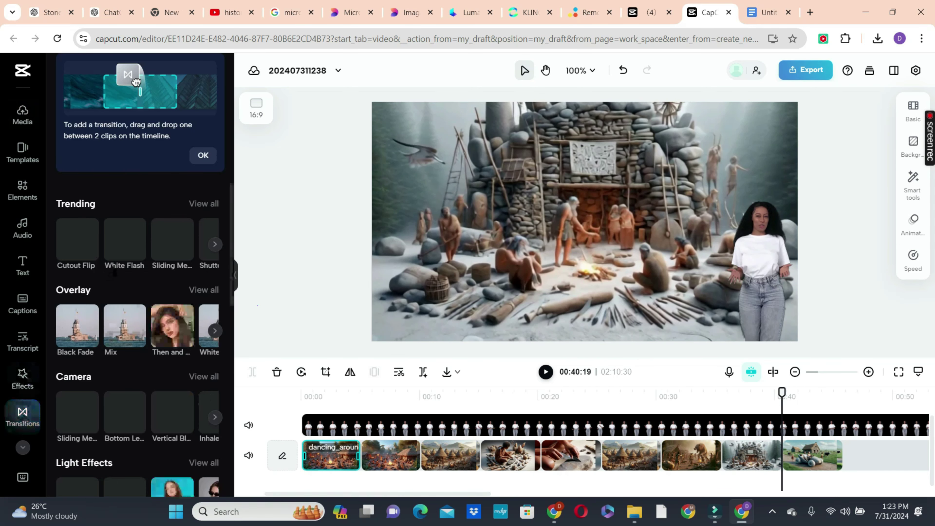
left_click(214, 330)
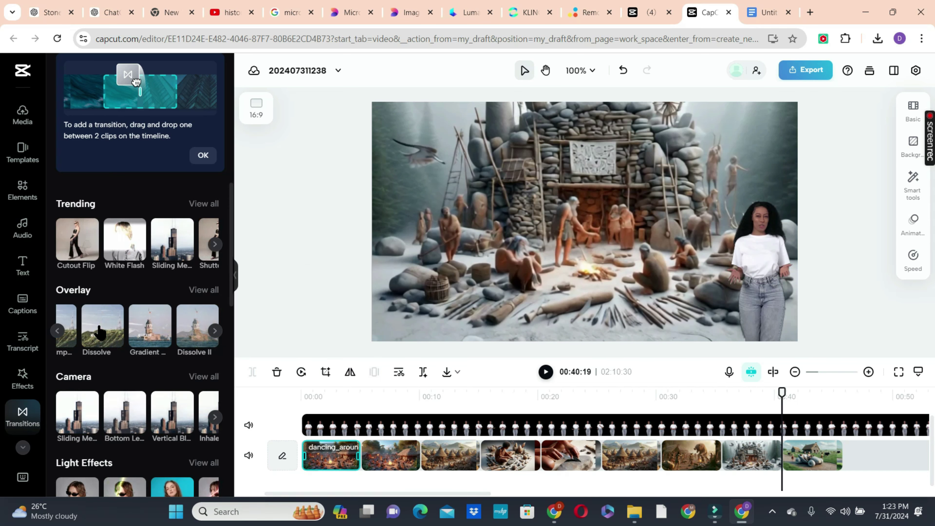
left_click(100, 330)
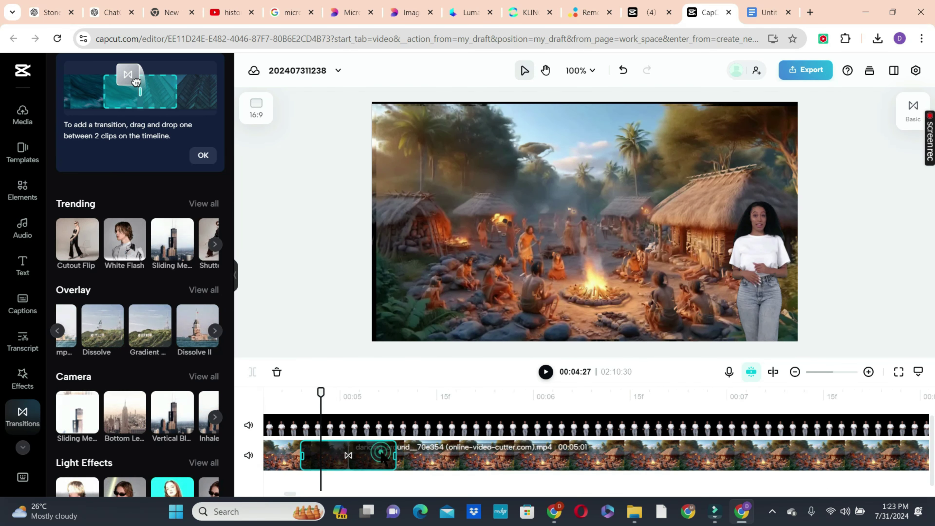
left_click(381, 455)
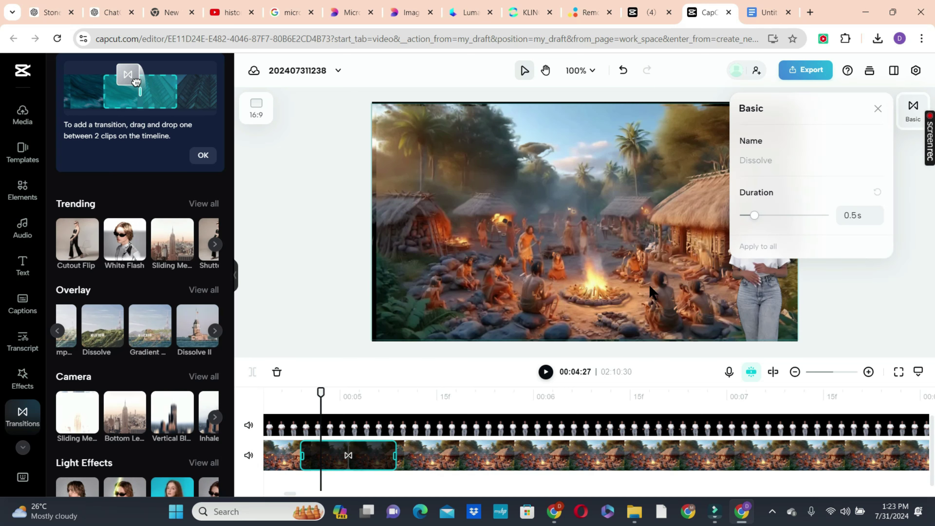
- Set the Dissolve transition's duration to 0.2 s
left_click_drag(754, 216, 743, 215)
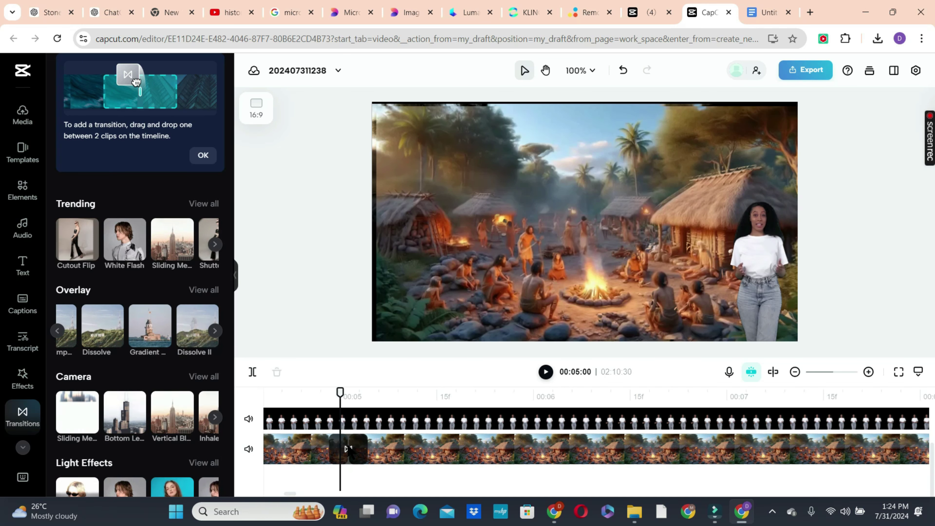
right_click(348, 448)
key("Escape")
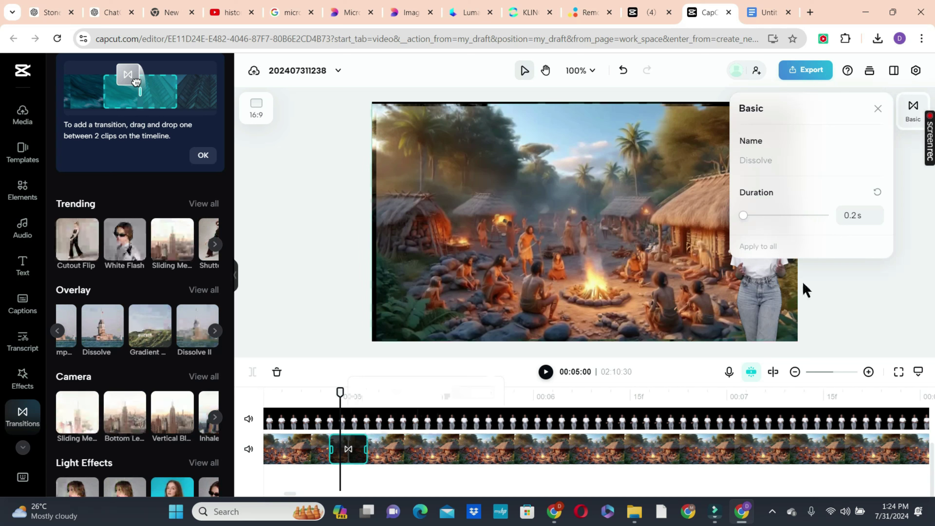
left_click(877, 109)
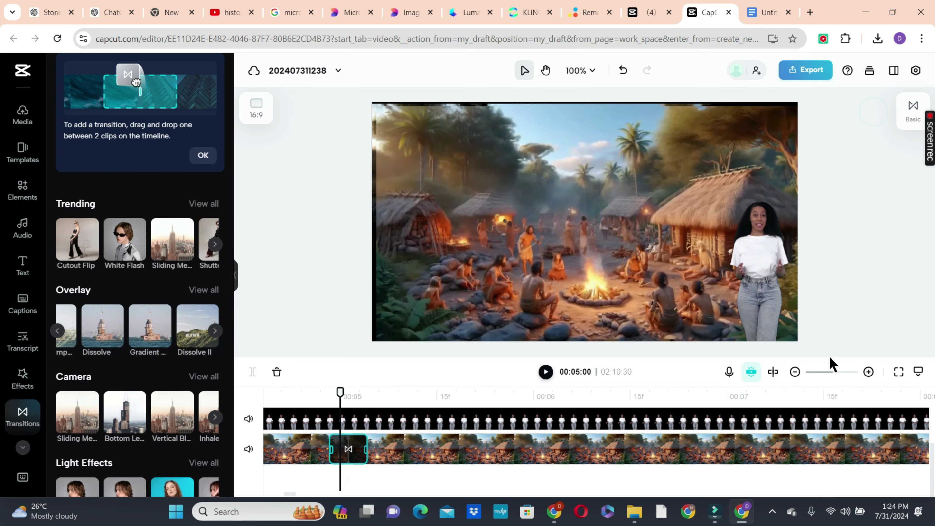
mouse_move(818, 380)
left_mouse_down()
mouse_move(827, 379)
mouse_move(814, 380)
left_mouse_up()
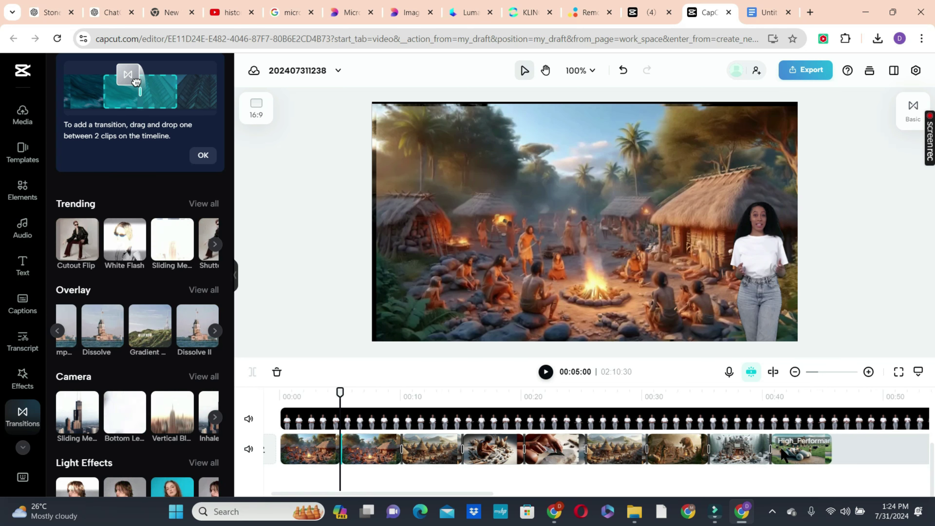
- Return the playhead to the start and generate auto captions from the video's speech
left_click(274, 412)
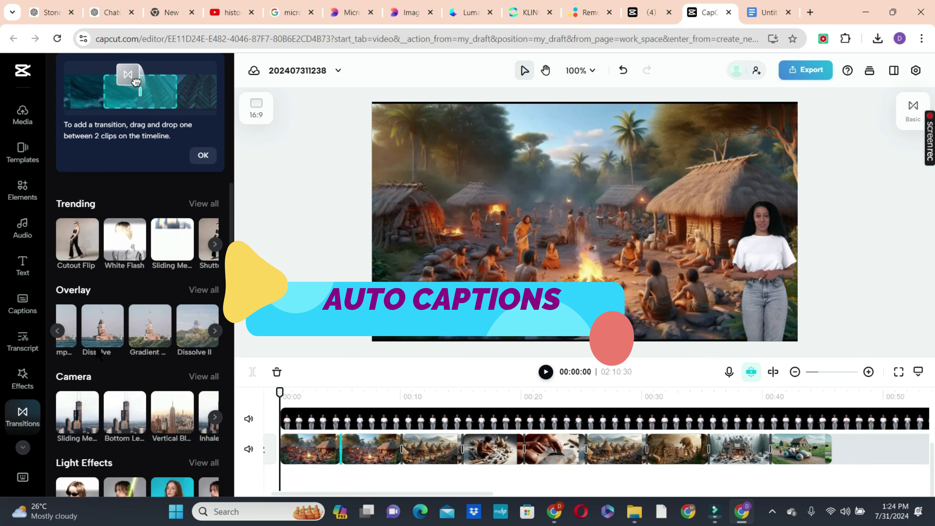
left_click(22, 304)
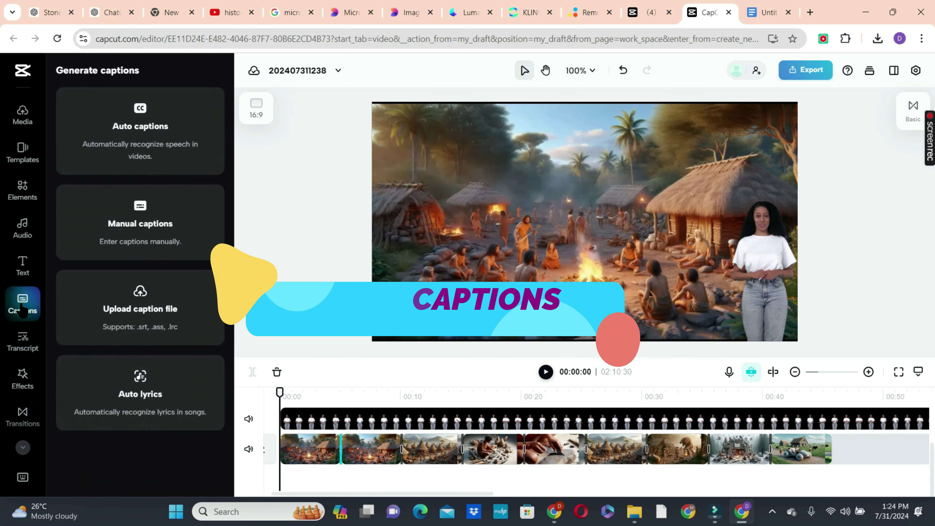
left_click(114, 166)
left_click(128, 245)
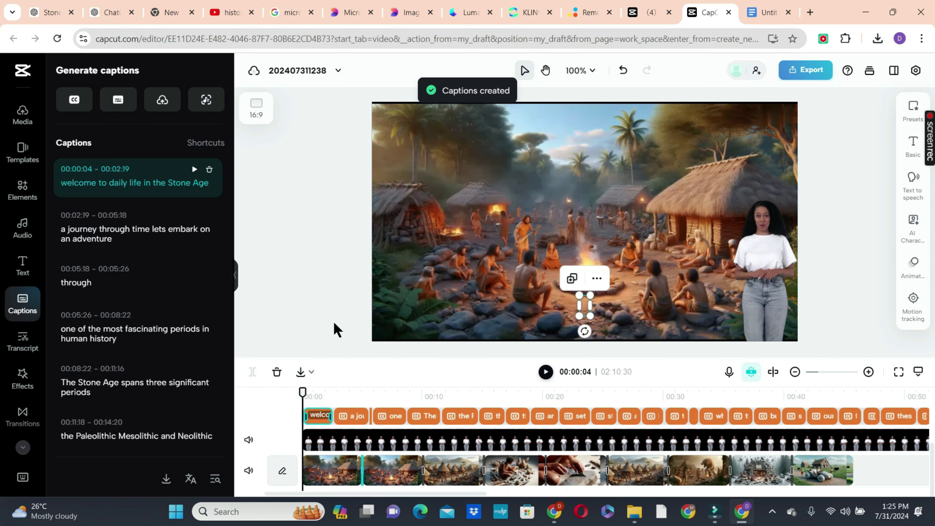
- Try an outlined preset on the "welcome to daily life in the Stone Age" caption, and apply a bold white caption template instead
left_click_drag(303, 391, 451, 396)
left_click(606, 309)
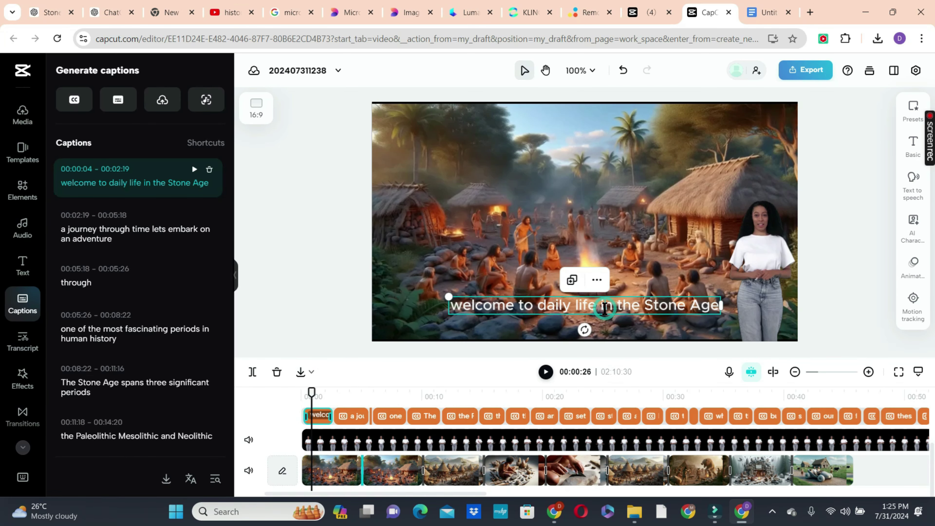
left_click(761, 236)
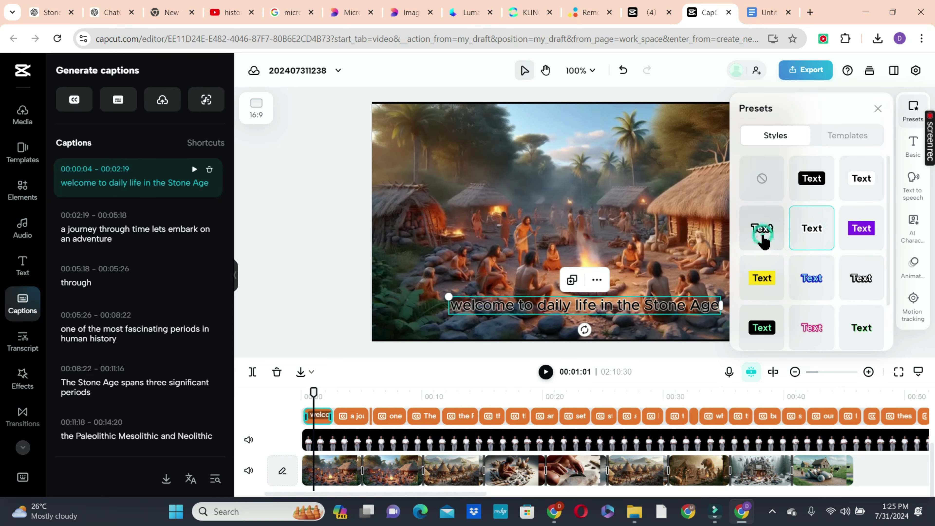
left_click(850, 138)
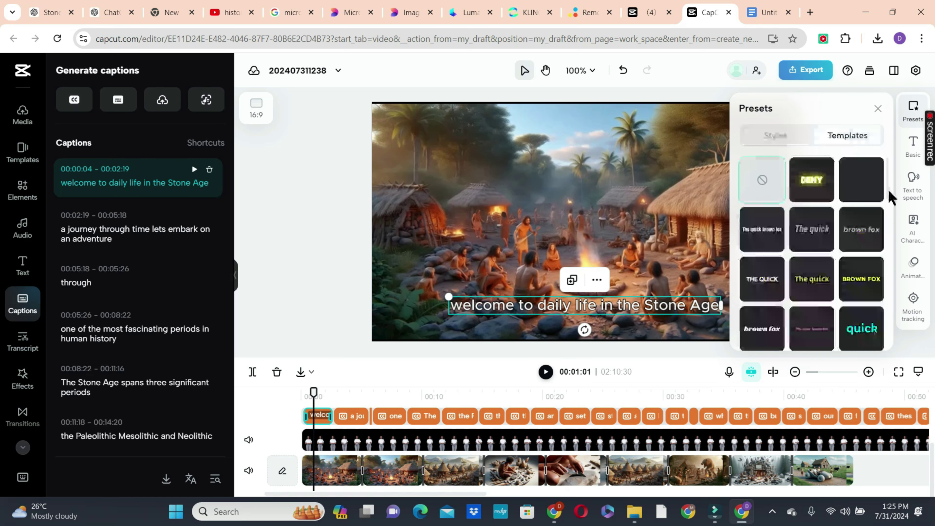
left_click_drag(889, 195, 889, 236)
scroll(889, 243, "down", 5)
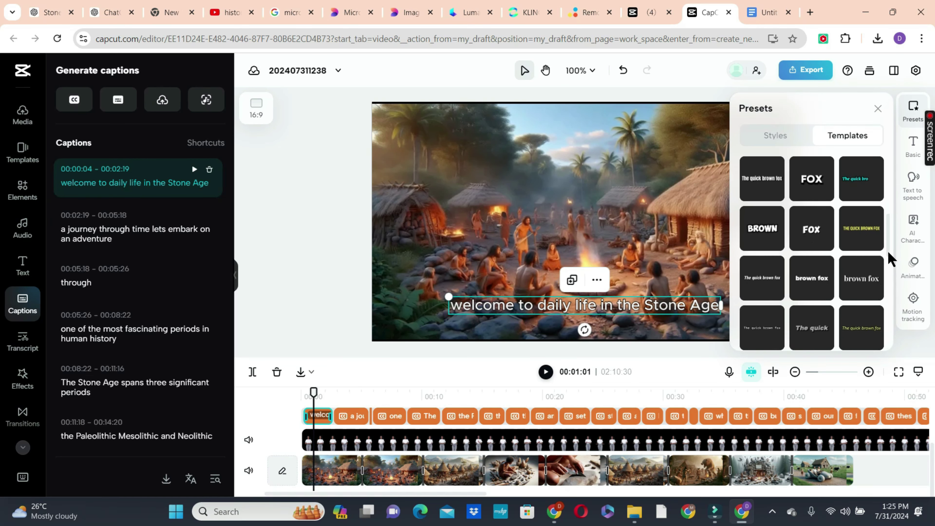
left_click(746, 270)
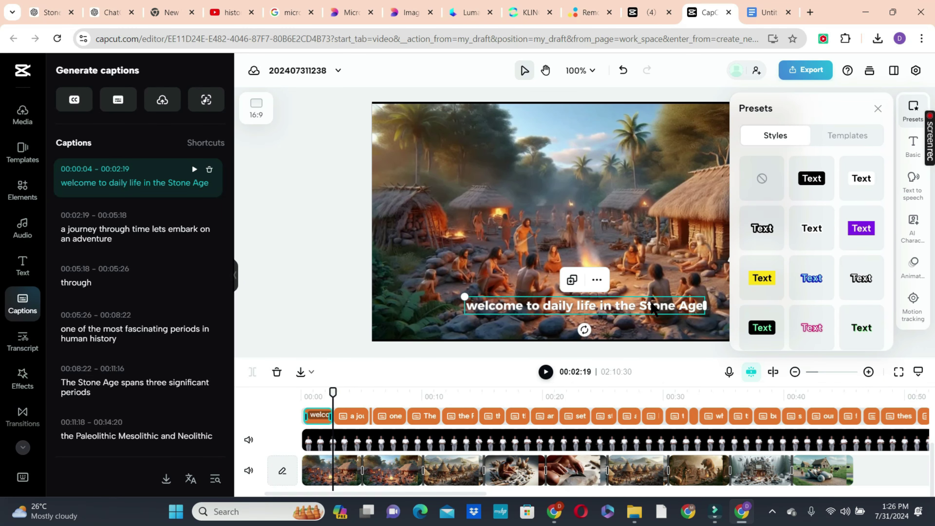
- Enlarge the caption text and reposition it in the lower part of the video frame
left_click_drag(653, 306, 639, 282)
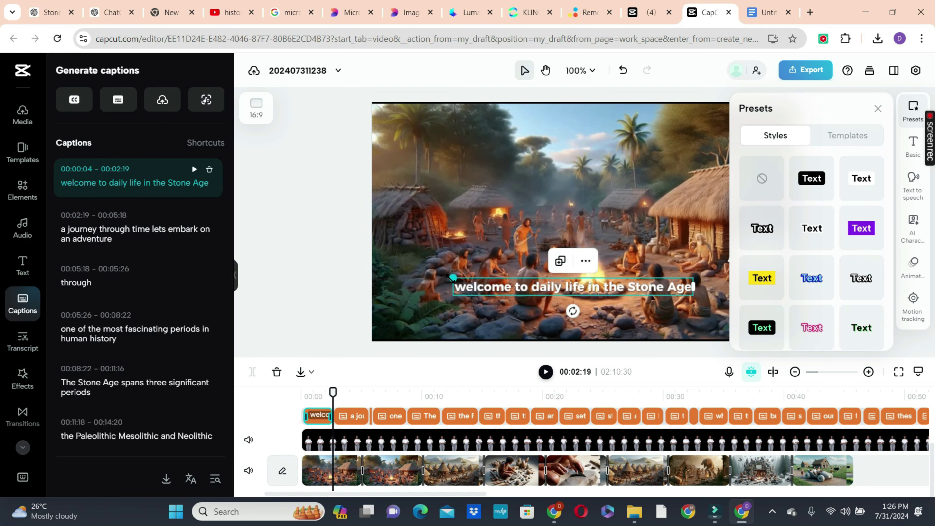
left_click_drag(451, 277, 413, 264)
left_click_drag(570, 279, 578, 292)
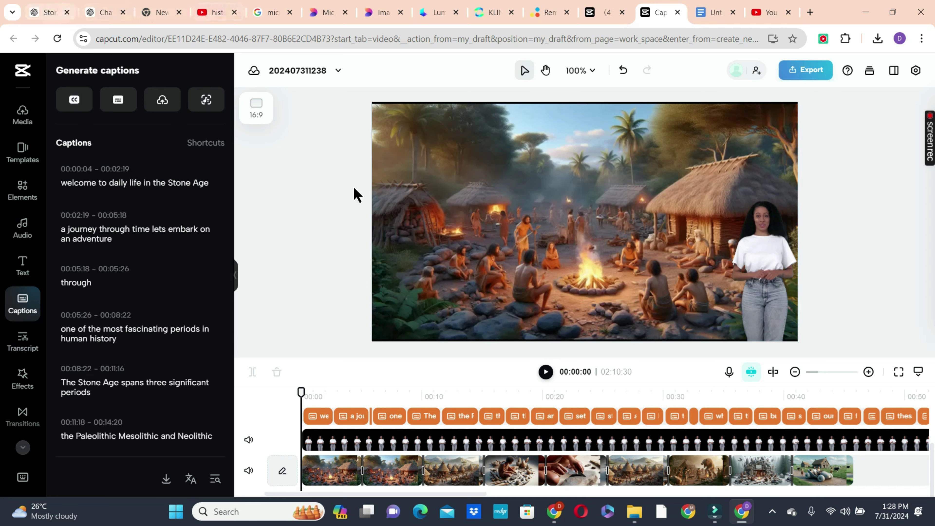
- Switch to the Stone Age chat in ChatGPT and request a background music suggestion for this video
left_click(106, 12)
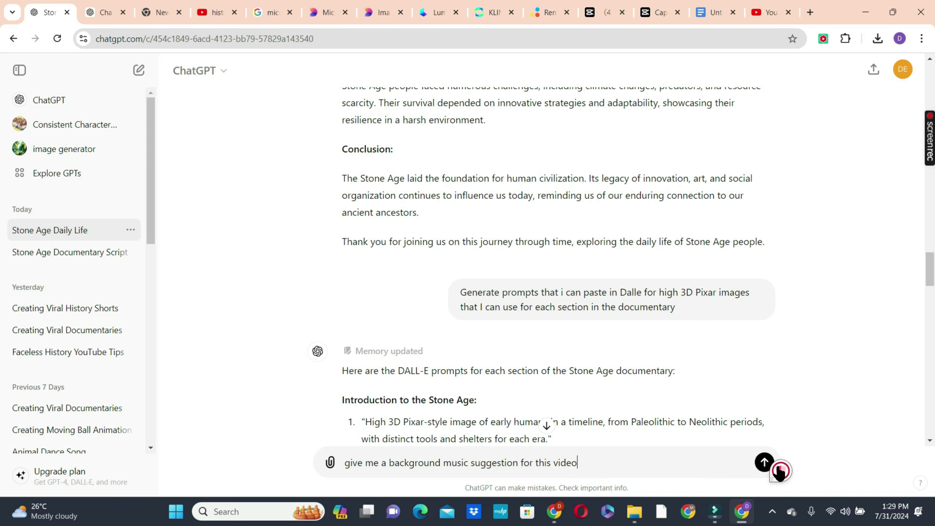
left_click(777, 467)
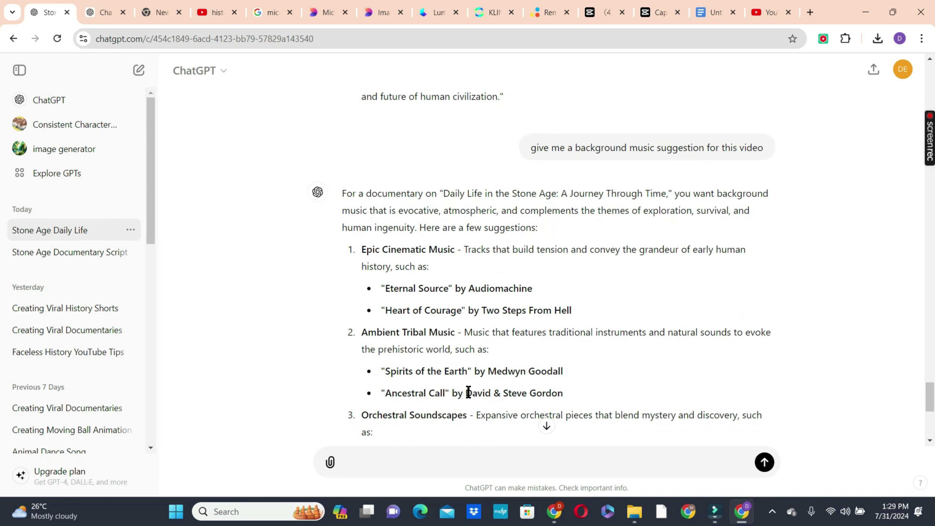
- Switch to the YouTube Studio audio library and search its music for "Heart of Courage"
left_click(660, 13)
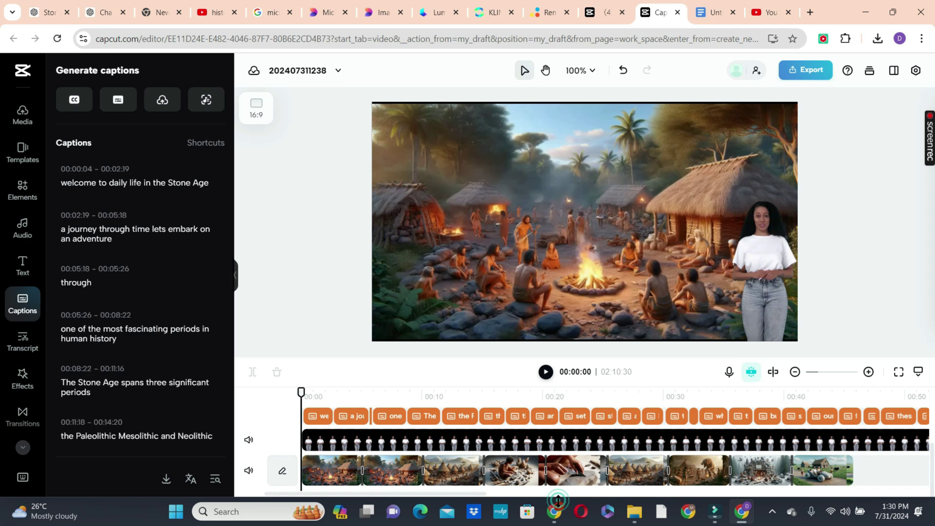
left_click(554, 511)
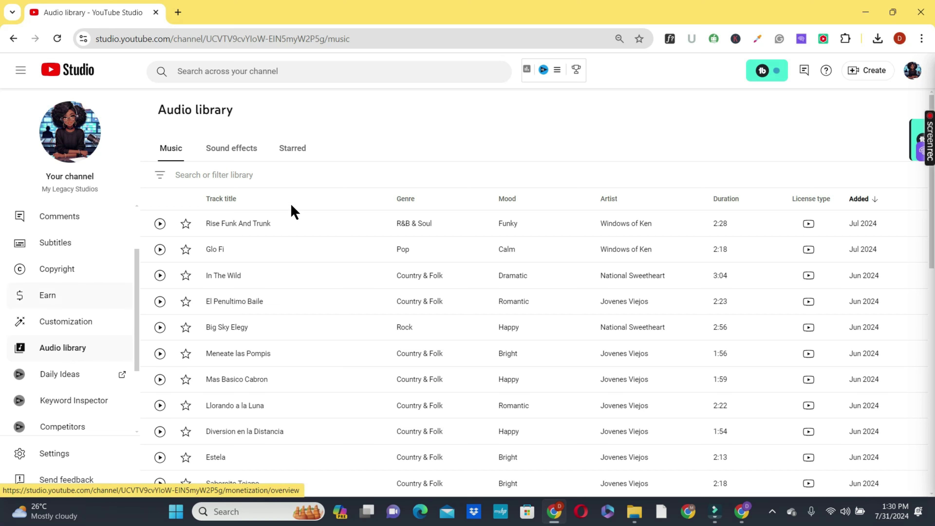
left_click(229, 174)
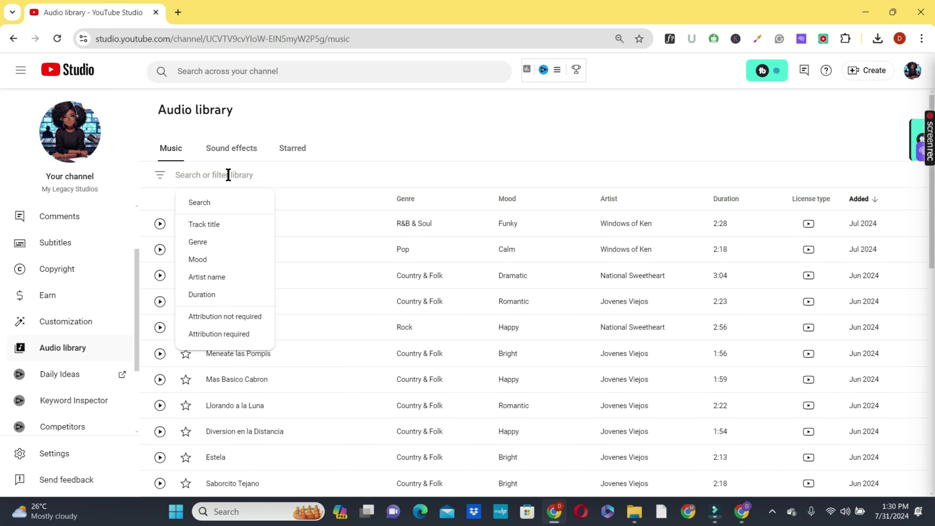
left_click(210, 203)
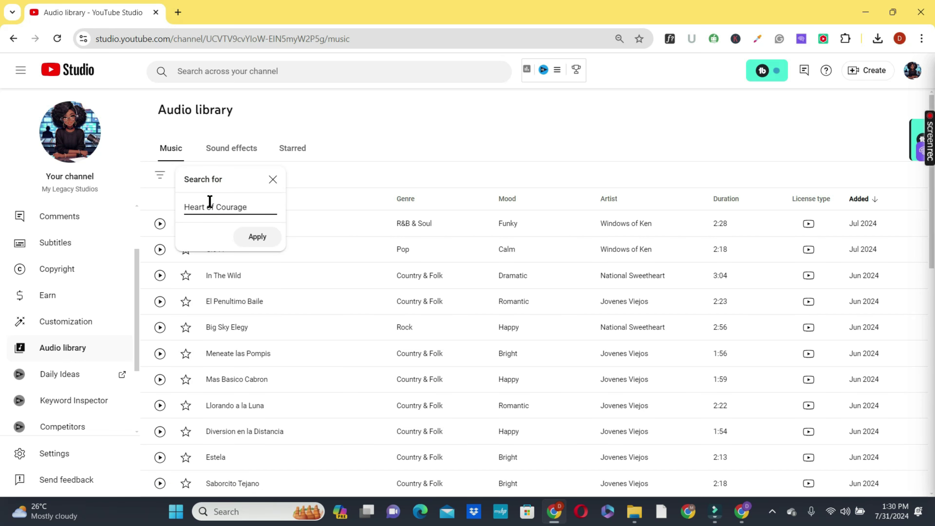
left_click(250, 243)
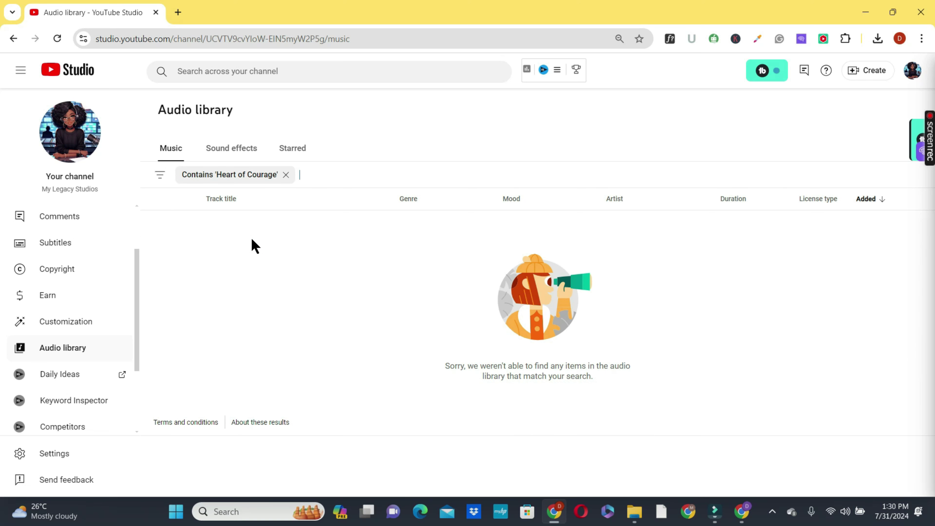
- Copy "Epic Cinematic Music" from ChatGPT's suggestions, search the YouTube audio library for it, and preview the track Distant Lands
mouse_move(574, 511)
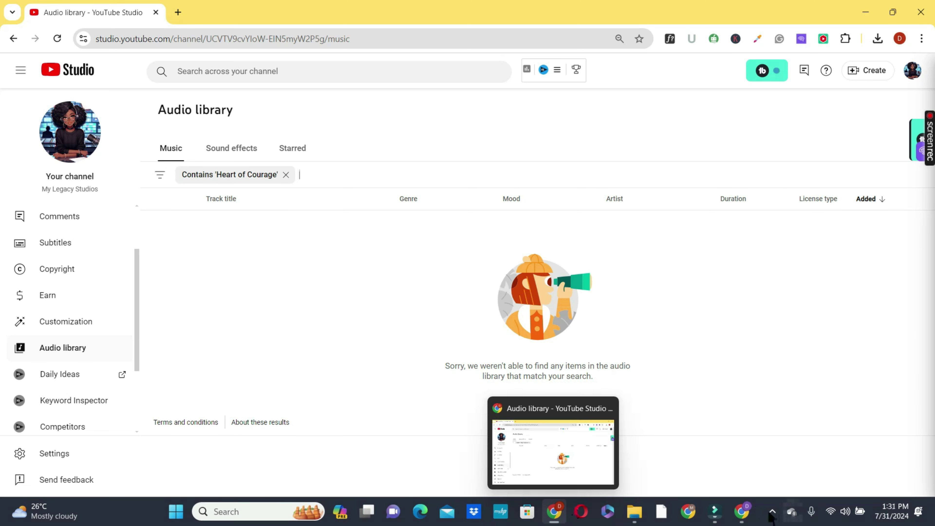
left_click(741, 511)
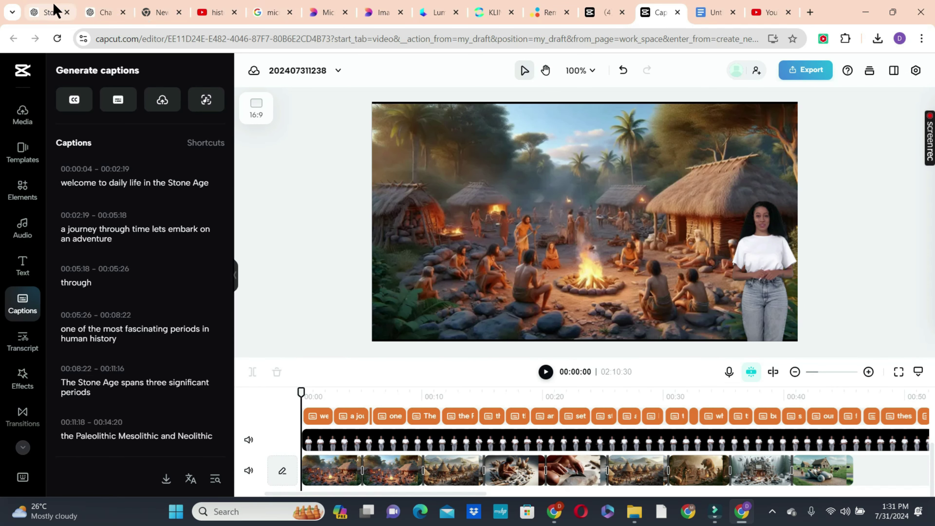
left_click(55, 12)
left_click_drag(363, 253, 443, 252)
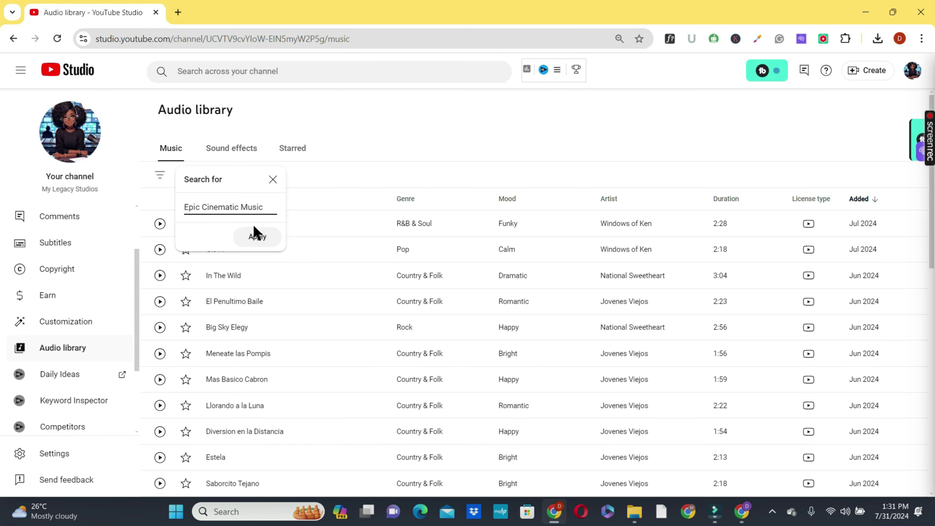
left_click(257, 235)
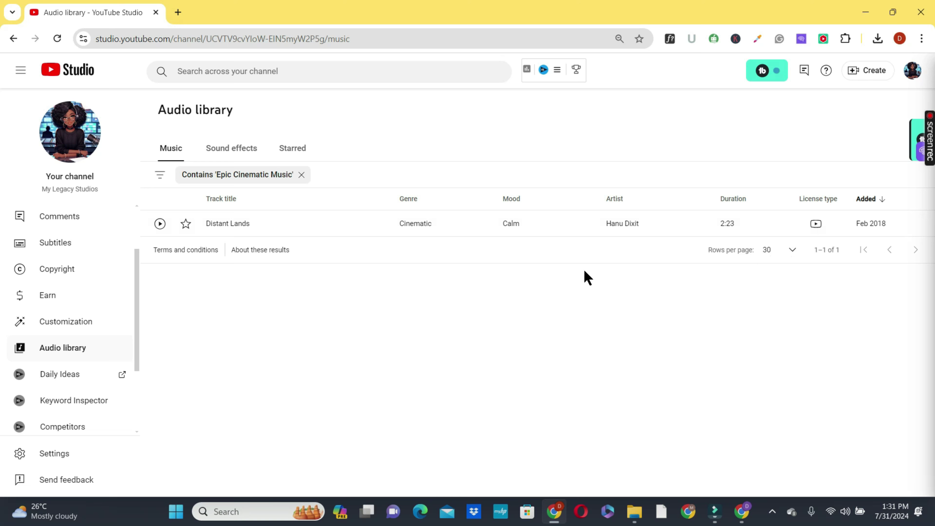
mouse_move(243, 222)
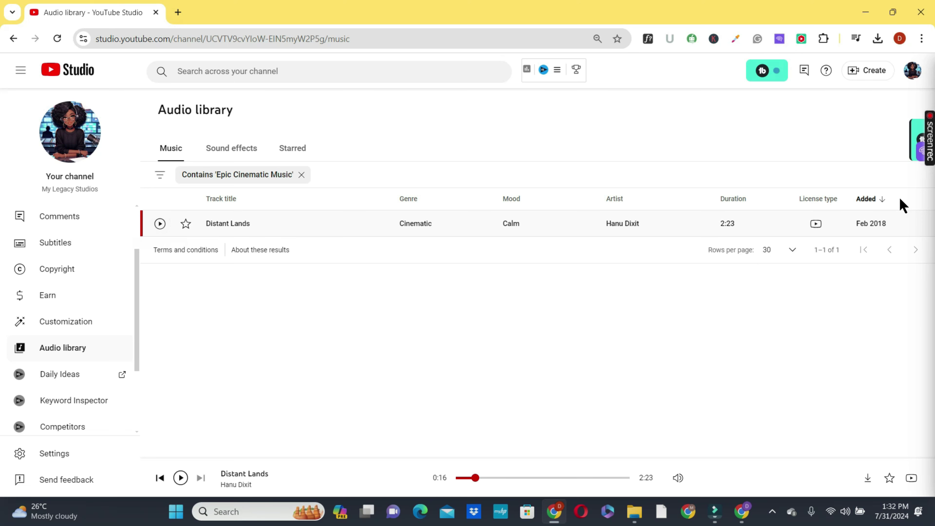
mouse_move(878, 232)
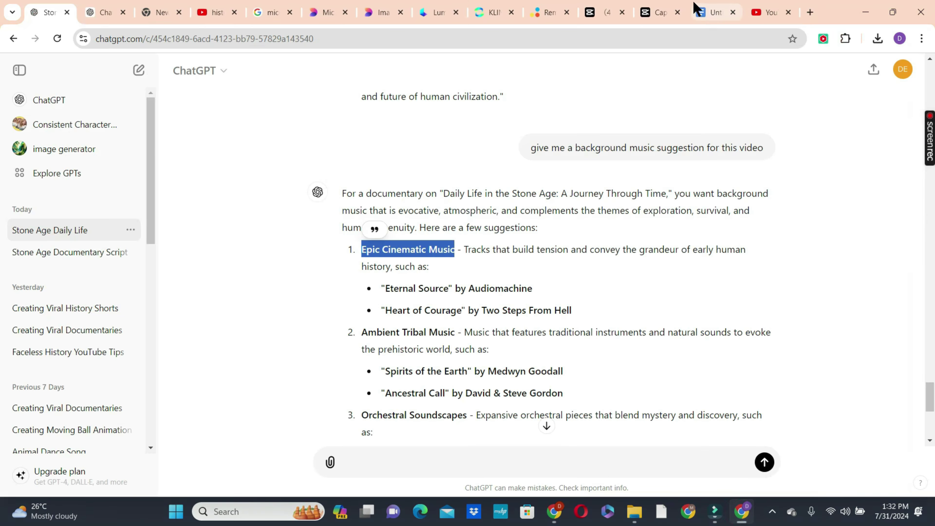
- Switch to the CapCut editor, import the Distant Lands music file from Downloads onto the timeline, and lower its volume
left_click(660, 13)
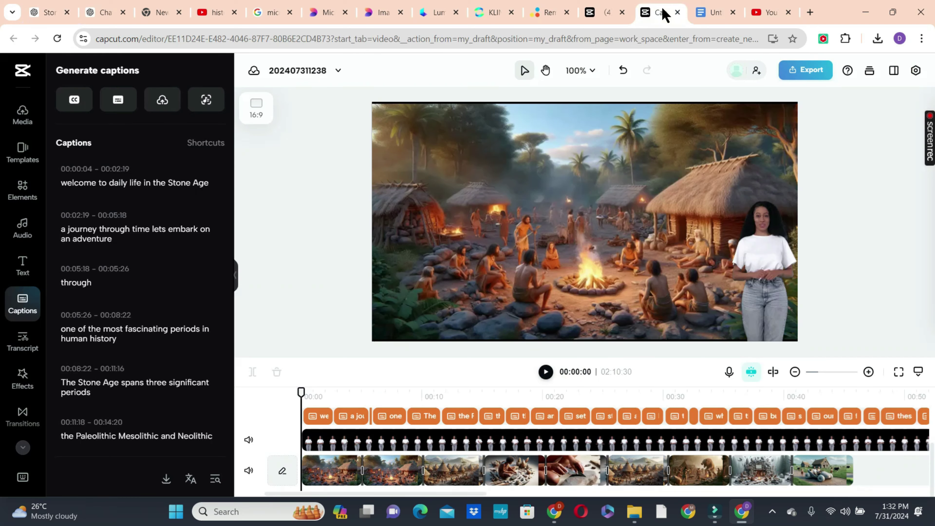
left_click(149, 107)
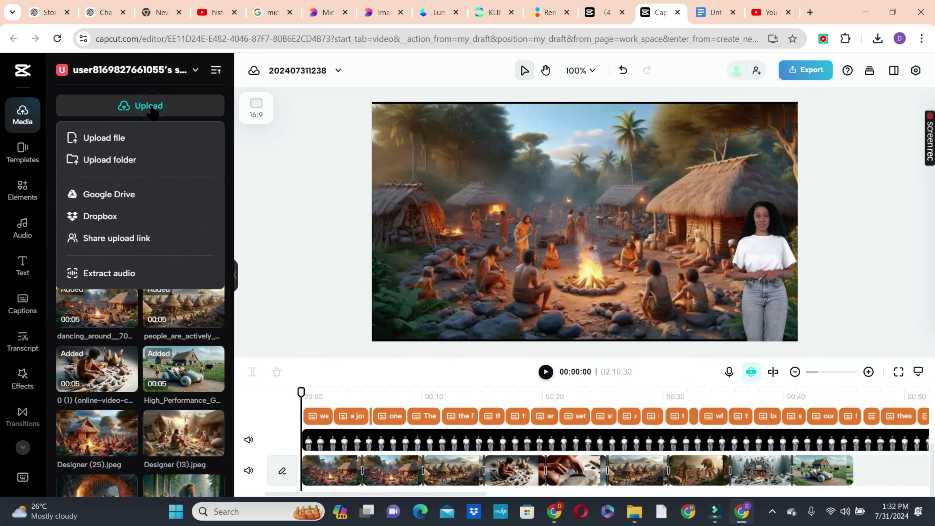
left_click(123, 137)
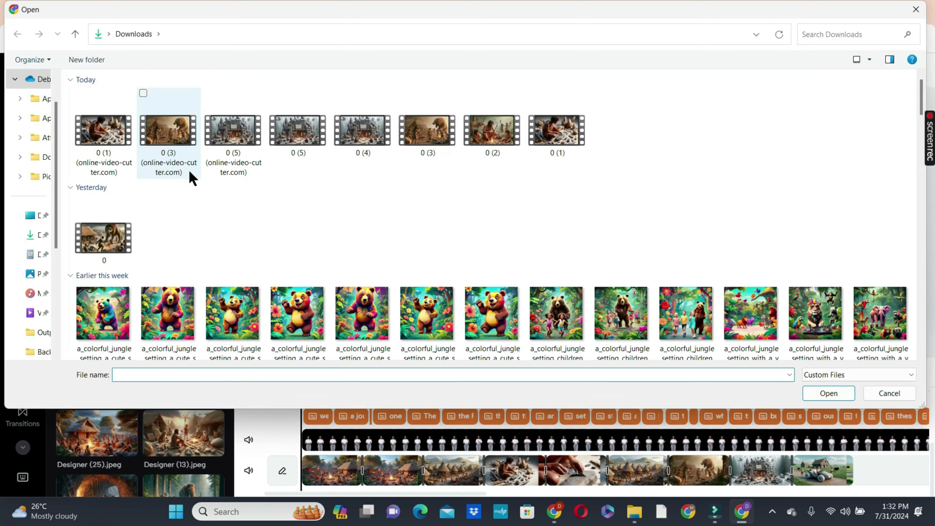
left_click(114, 130)
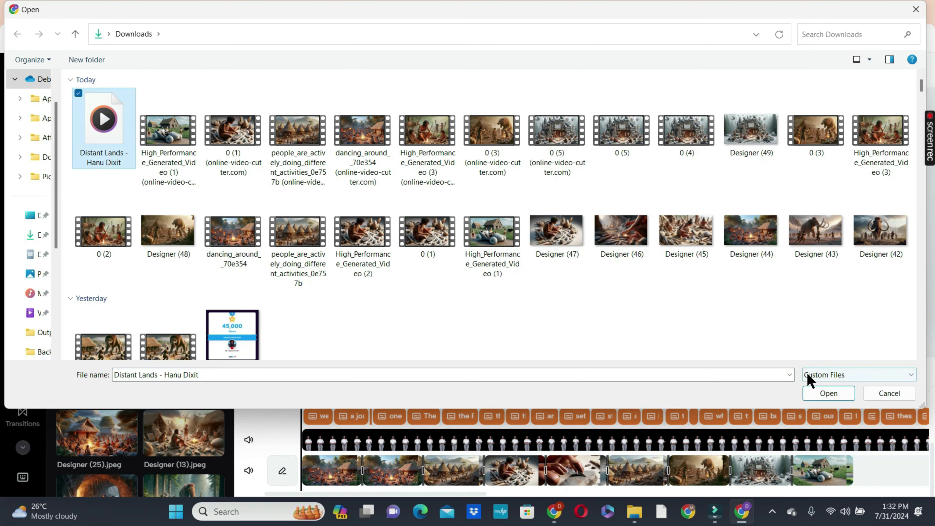
left_click(830, 393)
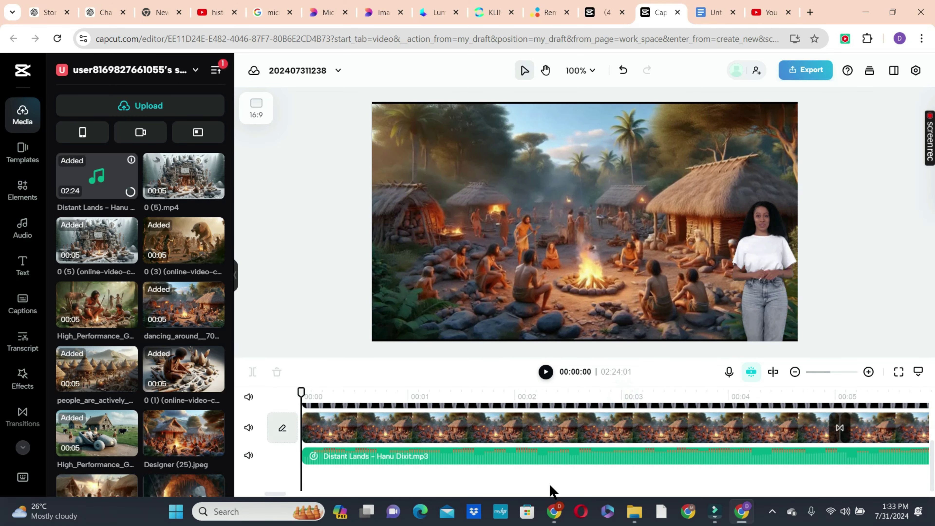
left_click(519, 463)
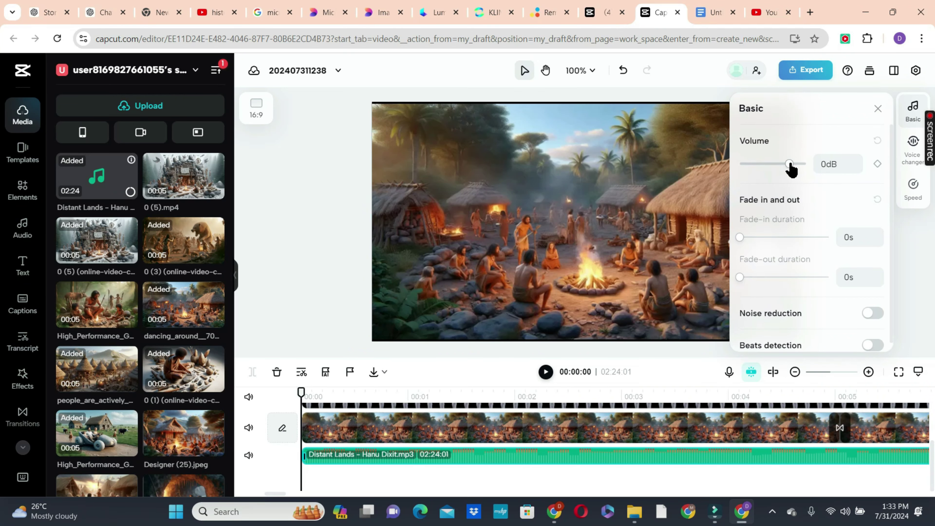
left_click_drag(780, 170, 773, 173)
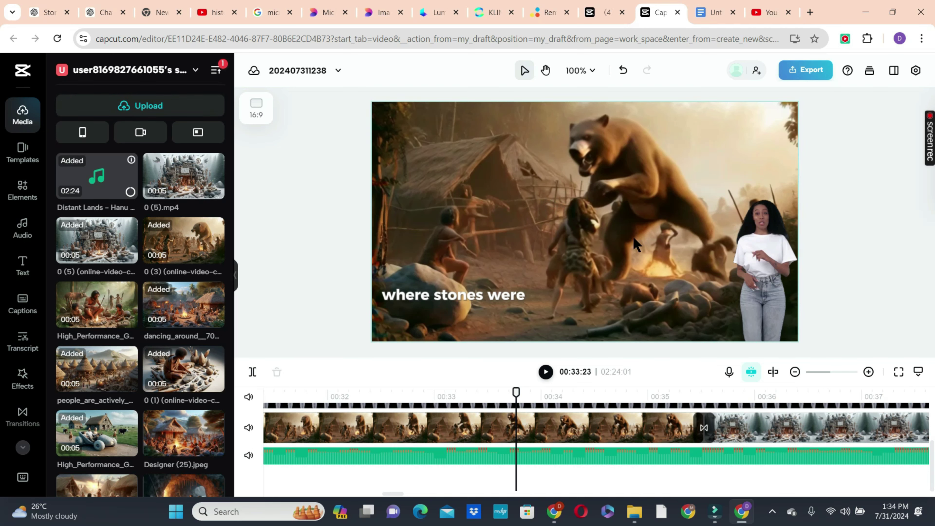
- Search the sound effects for "lion", preview "Lion barks (groans)(956627)", and add it to the bear scene at 00:33:23
left_click(24, 232)
left_click(182, 71)
left_click(159, 103)
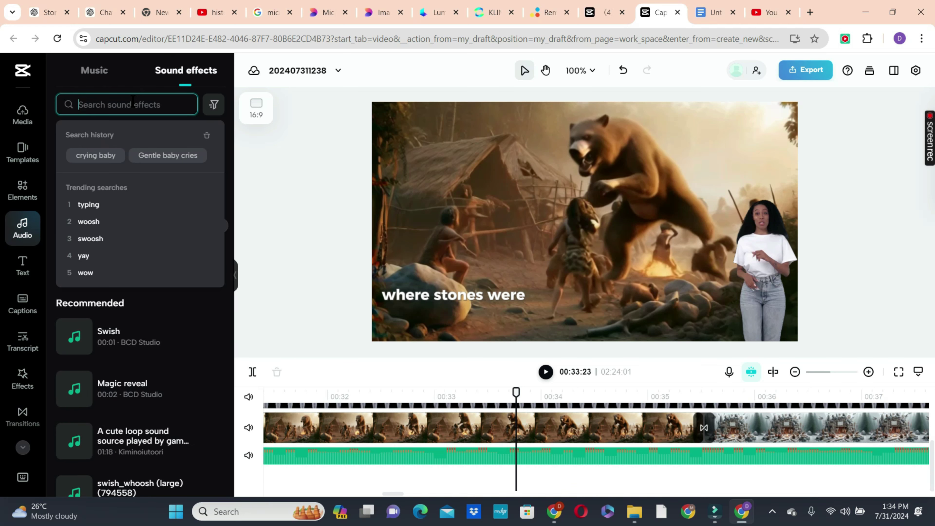
type("lion")
key("Return")
left_click(68, 346)
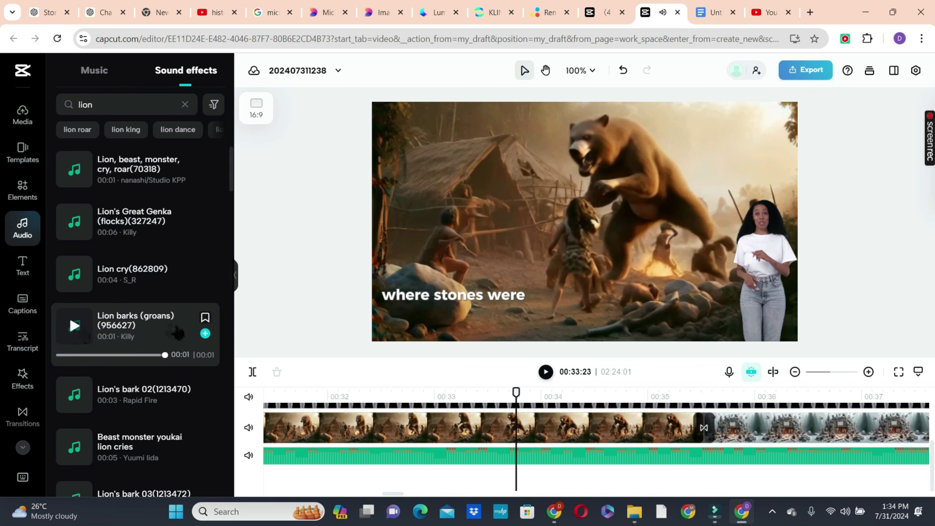
left_click(205, 333)
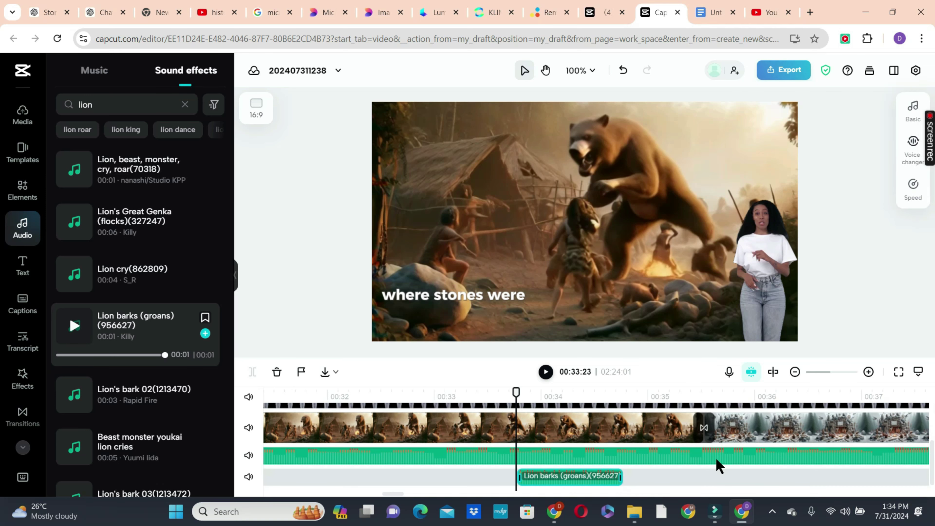
left_click(557, 477)
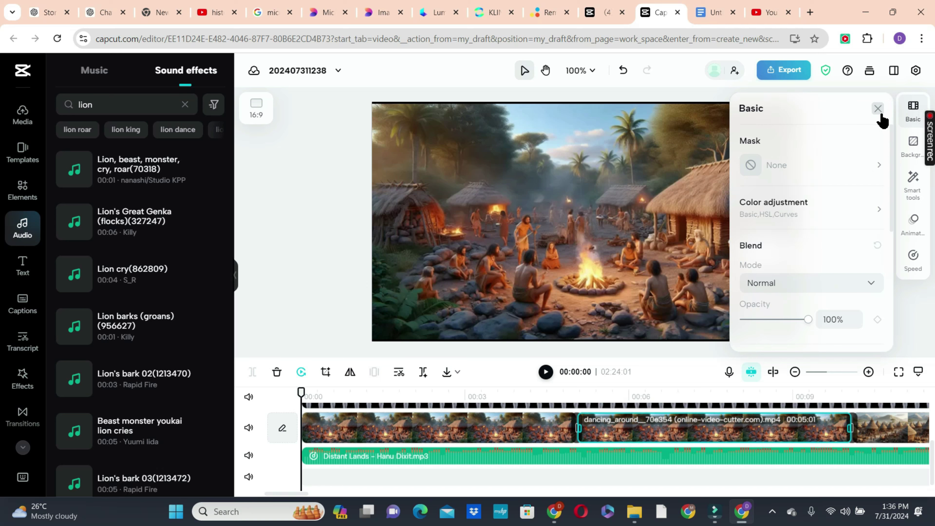
- Close the clip's basic settings and start exporting the finished video
left_click(879, 111)
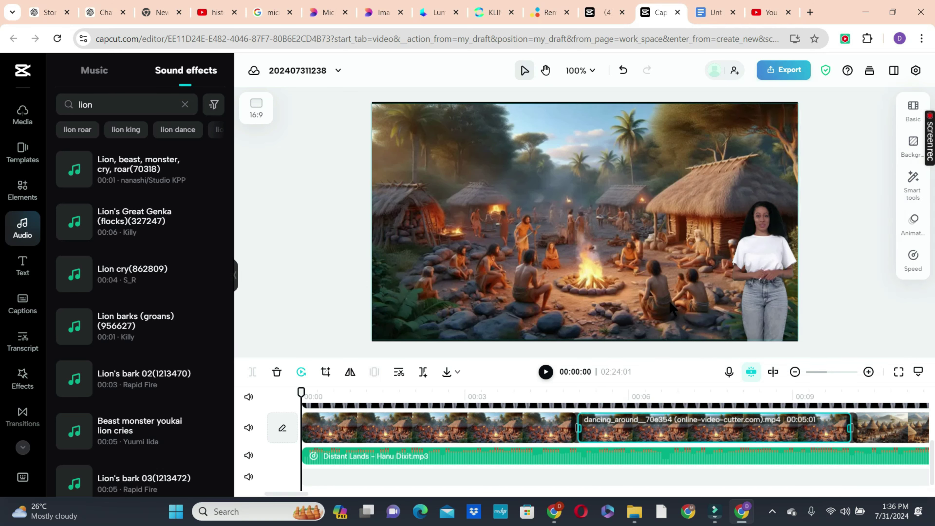
left_click(782, 73)
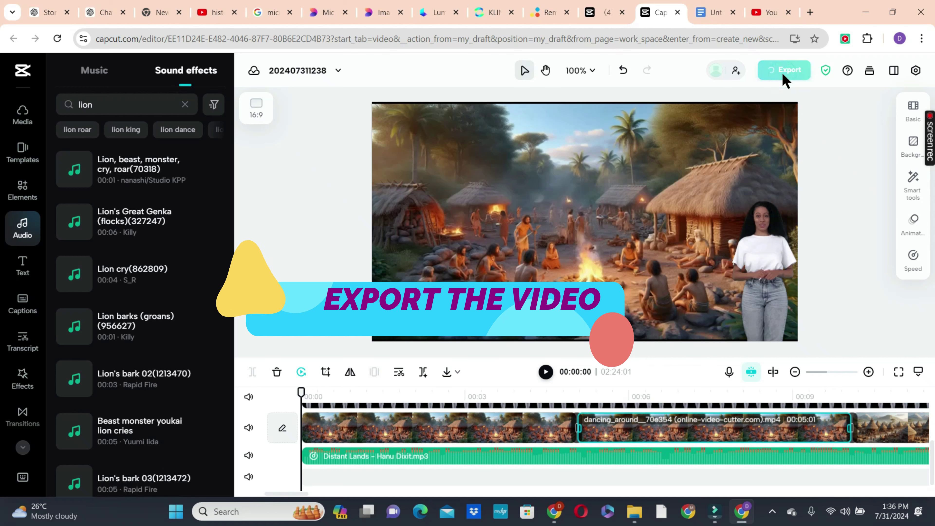